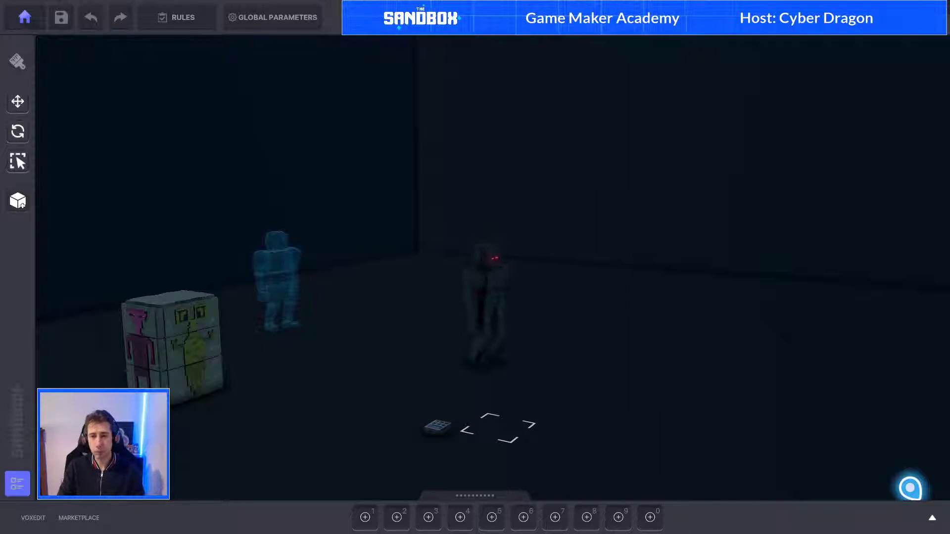
Step: Fly the camera out of the dark room onto the open green grass under the sky
right_click_drag(519, 424, 630, 330)
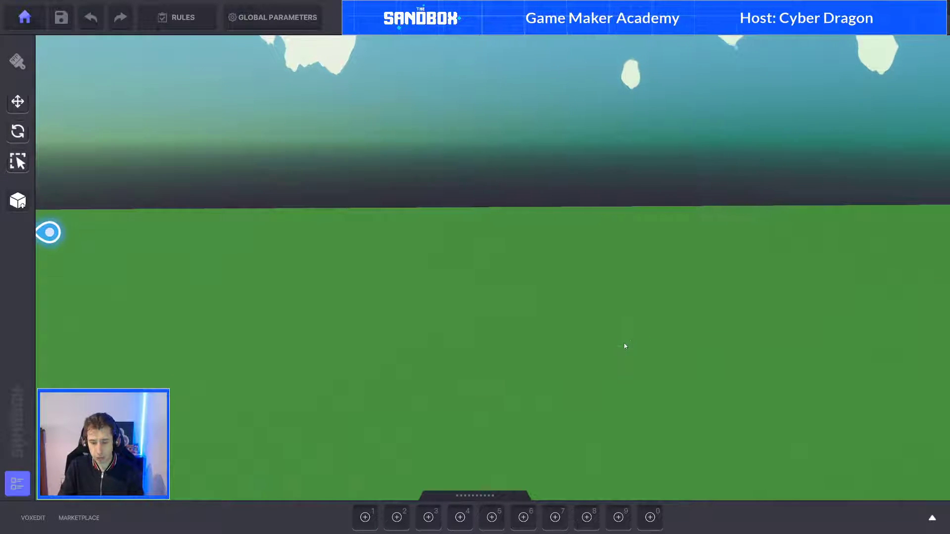
Step: Put the Blue Block and the Green Cube into hotbar slots 1 and 2
key("Tab")
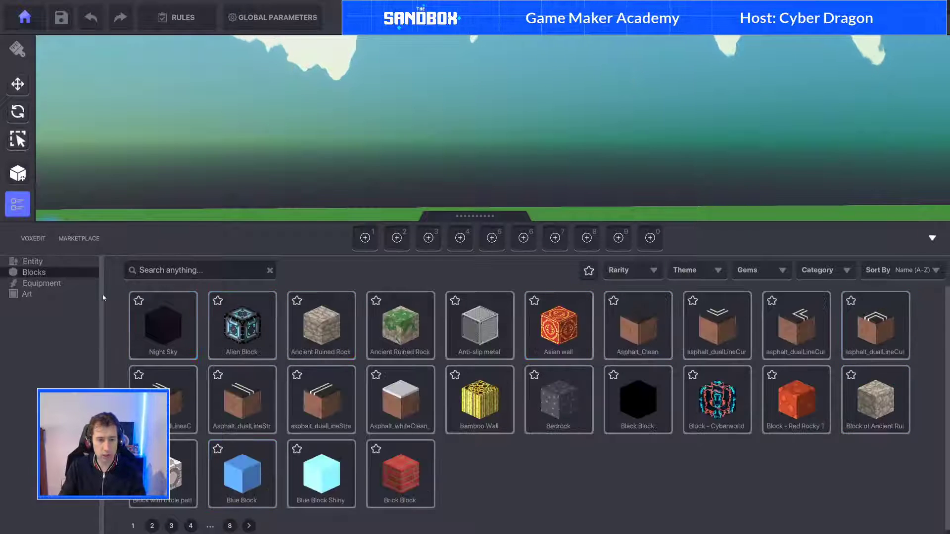
left_click_drag(241, 475, 365, 237)
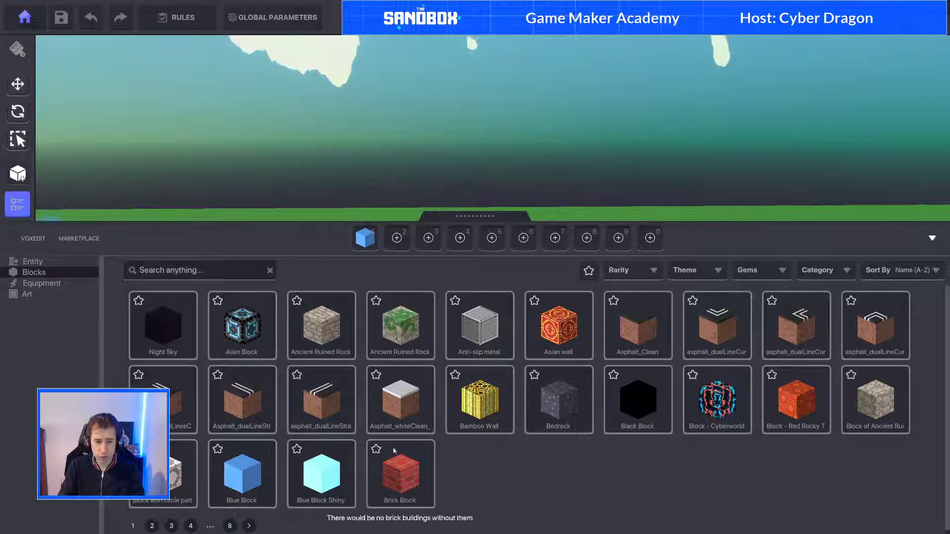
left_click(153, 526)
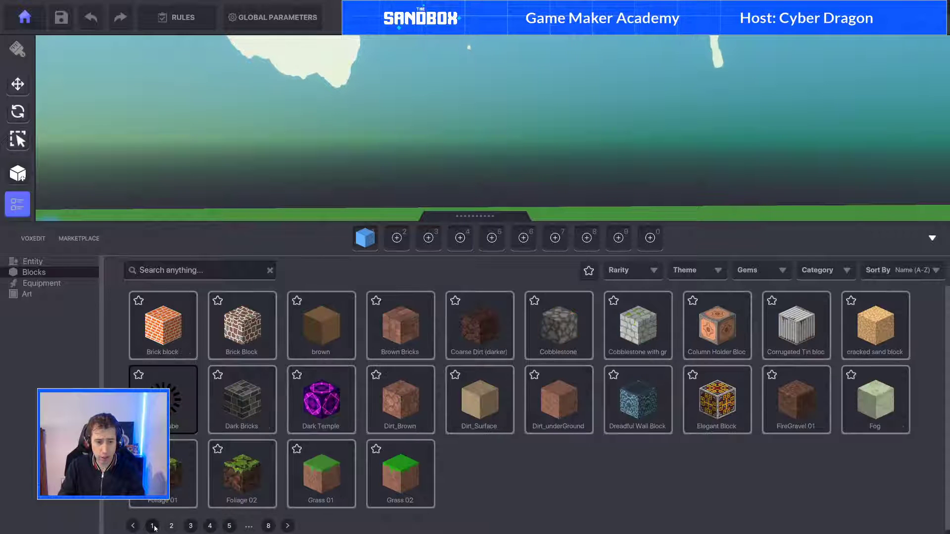
left_click(191, 526)
left_click_drag(401, 327, 397, 237)
Step: Put Purple Block Shiny and Yellow Block into hotbar slots 3 and 4
left_click(210, 525)
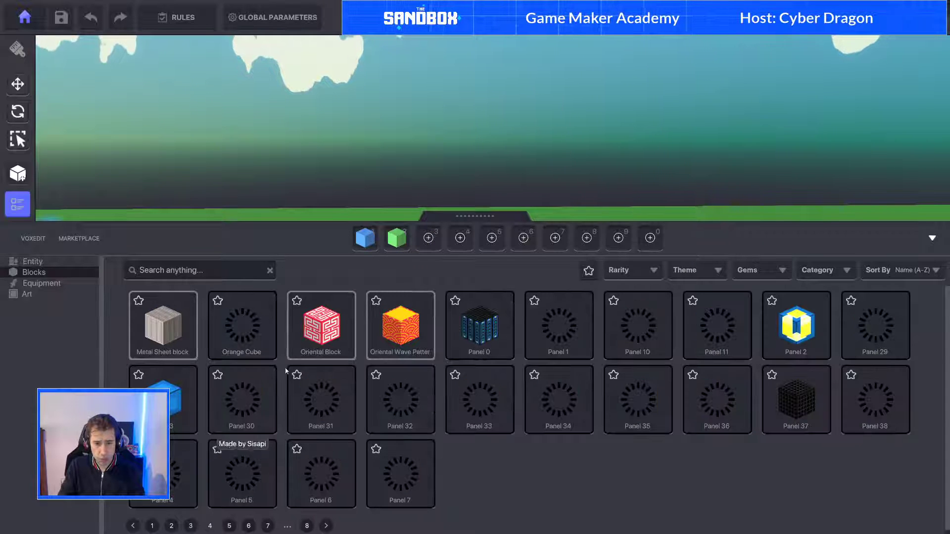
left_click(230, 526)
left_click_drag(307, 394, 429, 237)
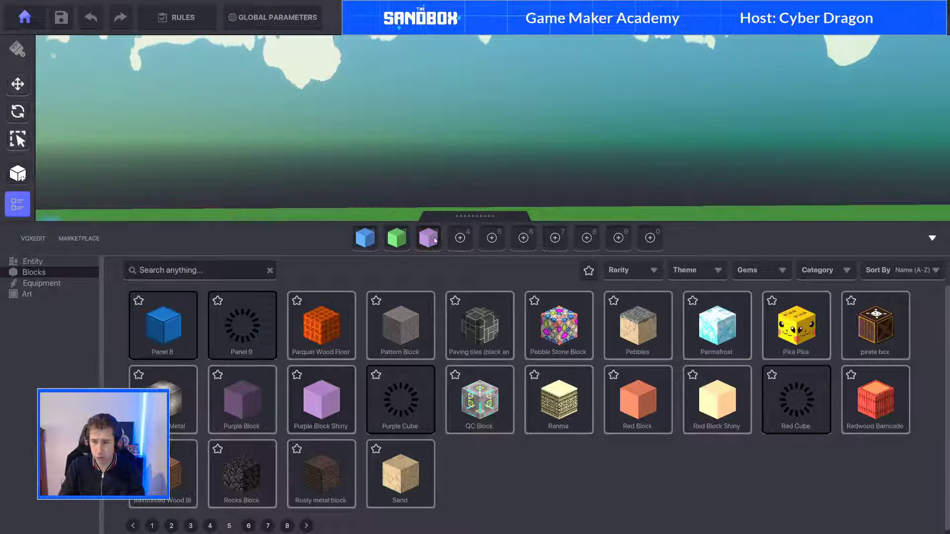
left_click(250, 526)
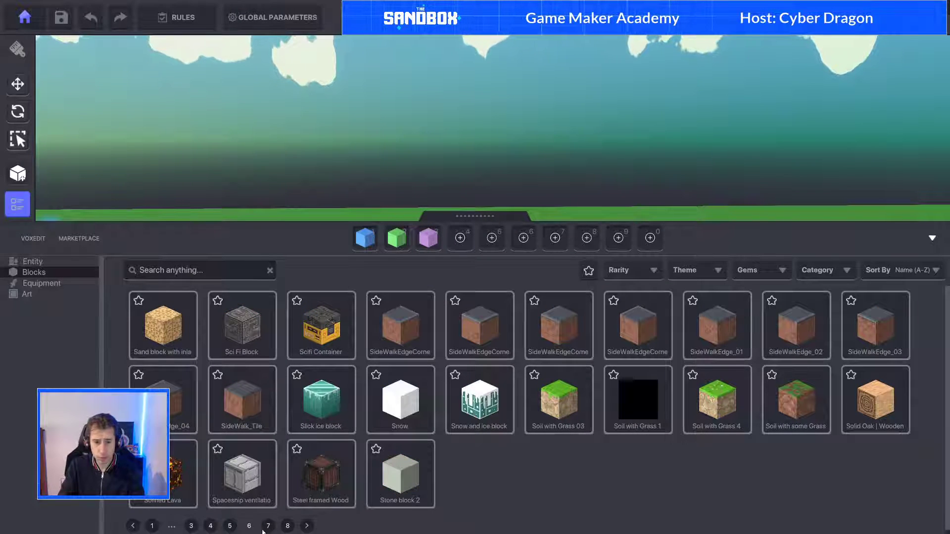
left_click(268, 526)
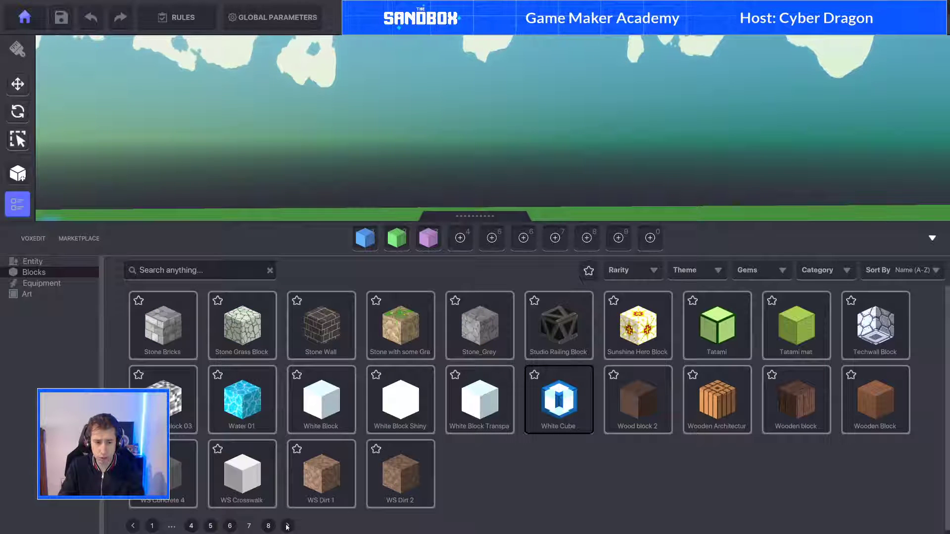
left_click(287, 527)
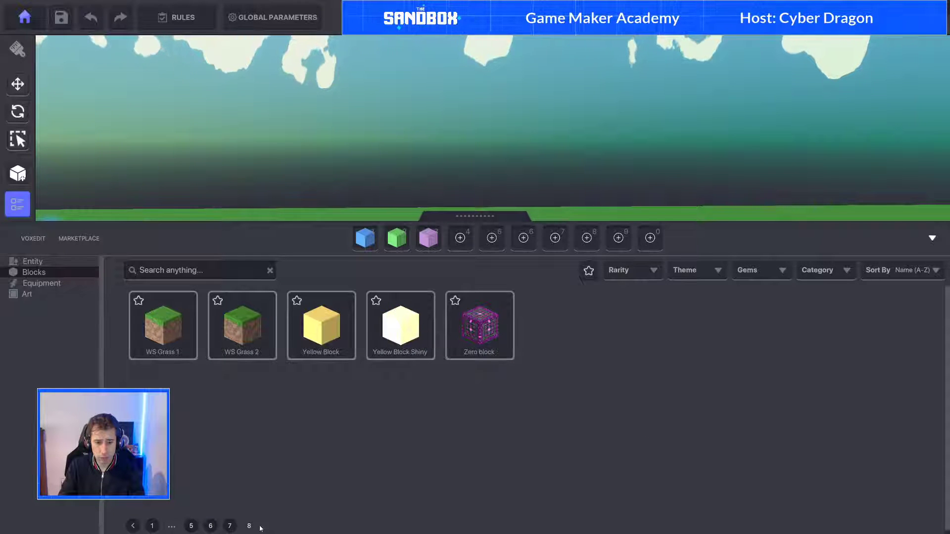
left_click_drag(321, 327, 460, 237)
left_click(932, 238)
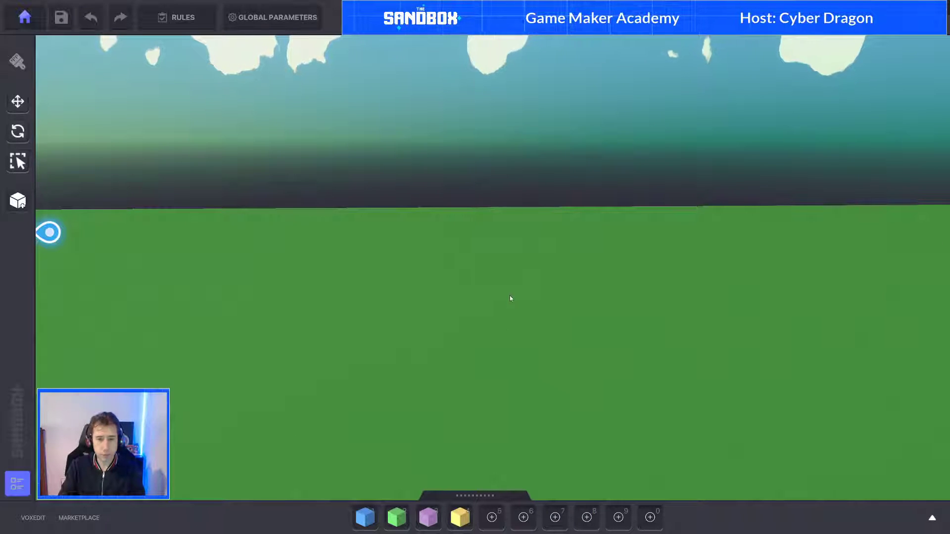
Step: Lay a large purple slab on the ground with a yellow slab beside it
right_click_drag(510, 298, 513, 308)
left_click(436, 514)
left_click_drag(434, 296, 320, 368)
left_click_drag(436, 278, 168, 436)
key("4")
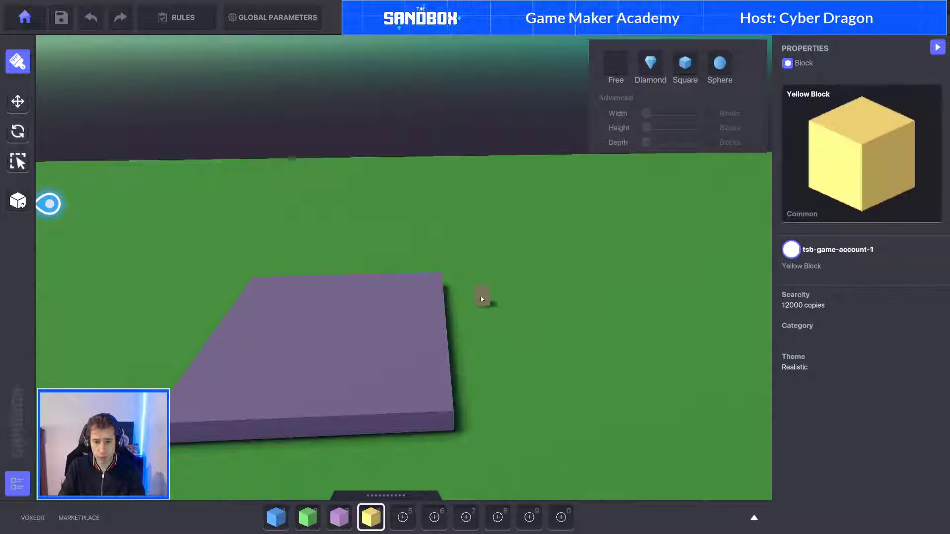
right_click_drag(475, 301, 459, 280)
left_click_drag(458, 280, 658, 436)
scroll(660, 426, "down", 5)
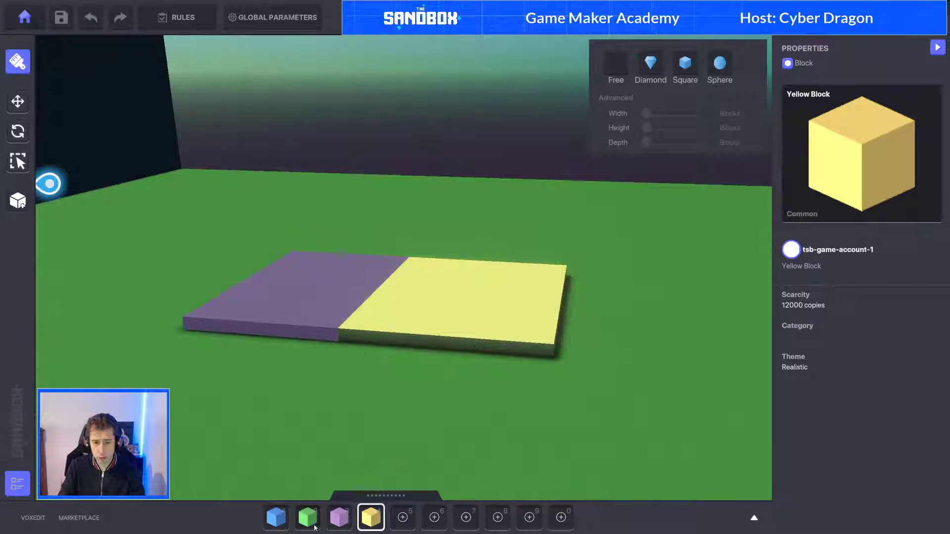
Step: Add a green slab beside the yellow one and a blue slab next to purple and green
left_click(318, 527)
left_click_drag(544, 353, 229, 476)
right_click_drag(229, 477, 479, 388)
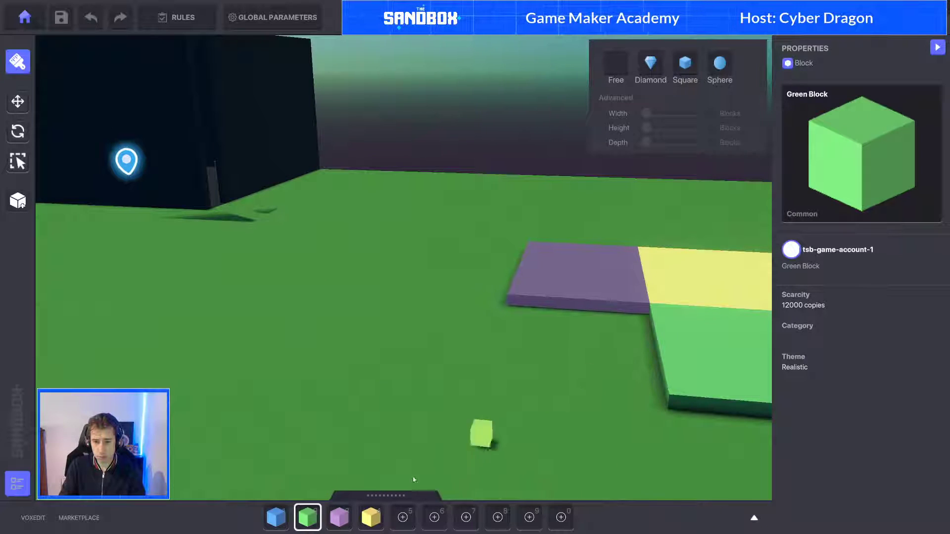
left_click(274, 517)
left_click_drag(638, 317, 427, 378)
right_click_drag(427, 378, 360, 509)
Step: Extend the purple slab toward the lower left and add a row along its edge
left_click(338, 518)
left_click_drag(435, 270, 286, 405)
left_click_drag(530, 343, 292, 399)
right_click_drag(291, 399, 509, 379)
key("Tab")
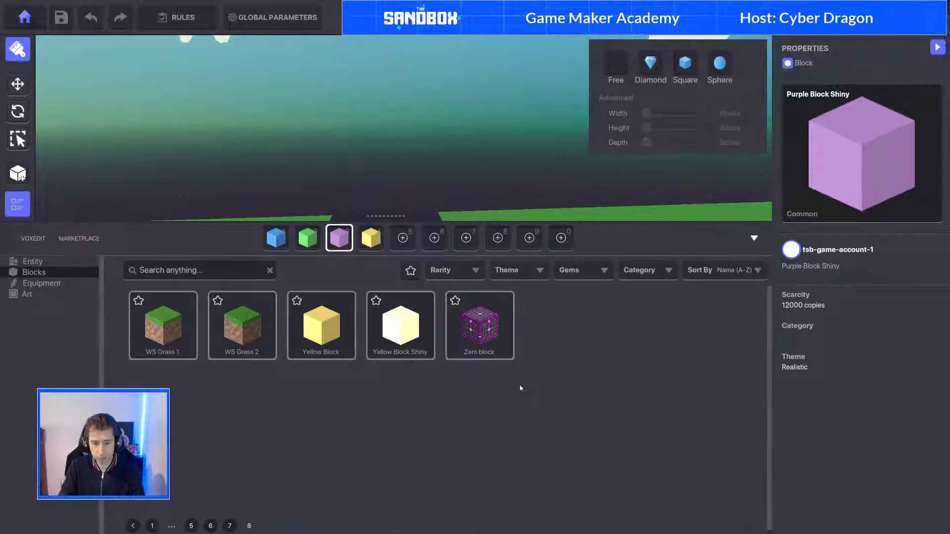
Step: Place a Magic Totem from the asset library onto the purple floor
left_click(45, 275)
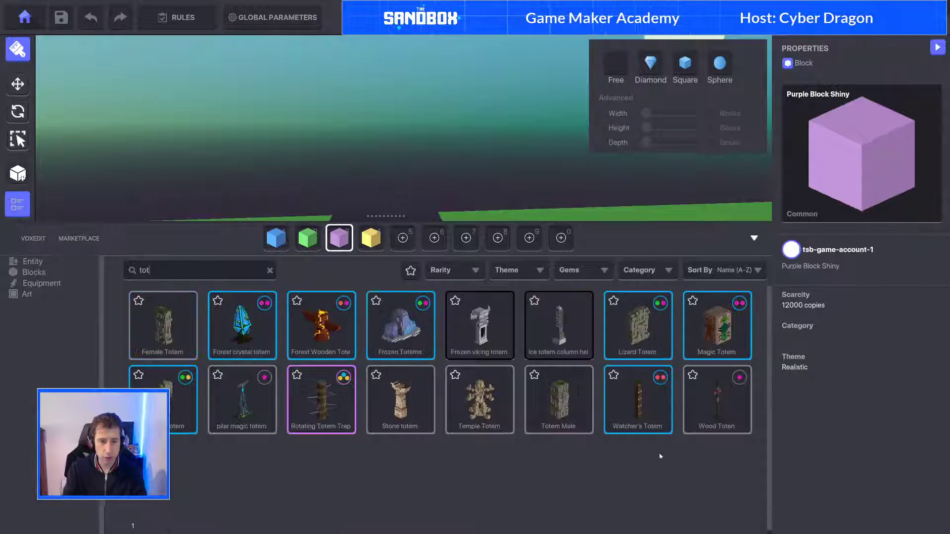
left_click(720, 342)
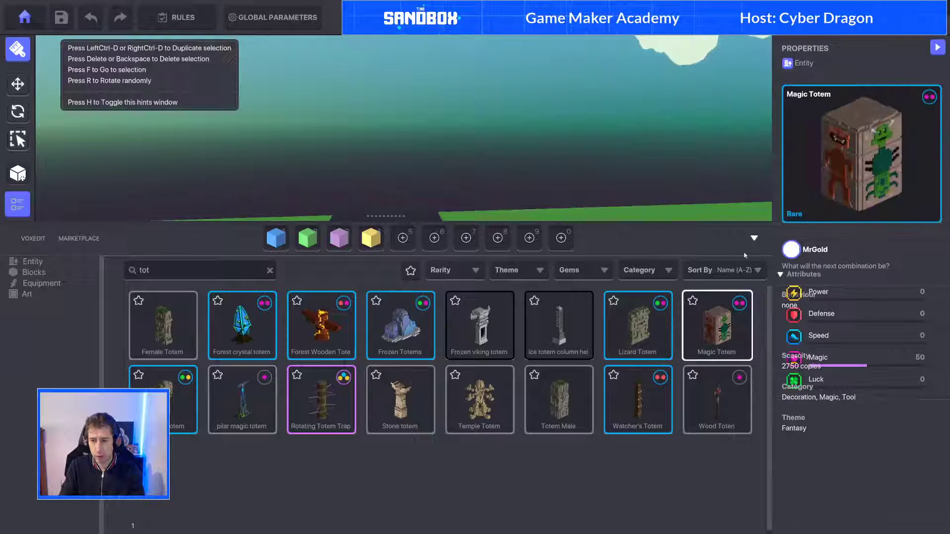
left_click(753, 239)
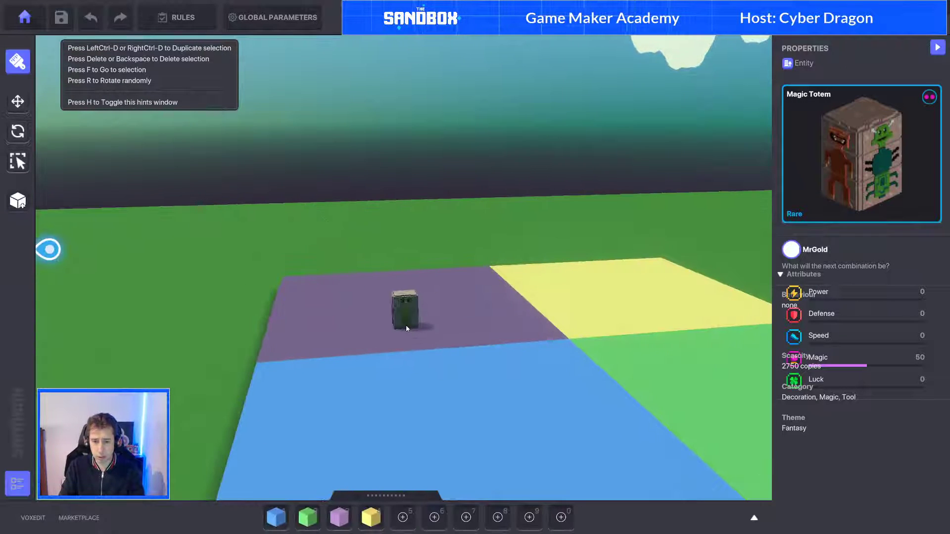
left_click(374, 280)
Step: Select the placed Magic Totem and bring up Global Parameters
key("Escape")
left_click(378, 244)
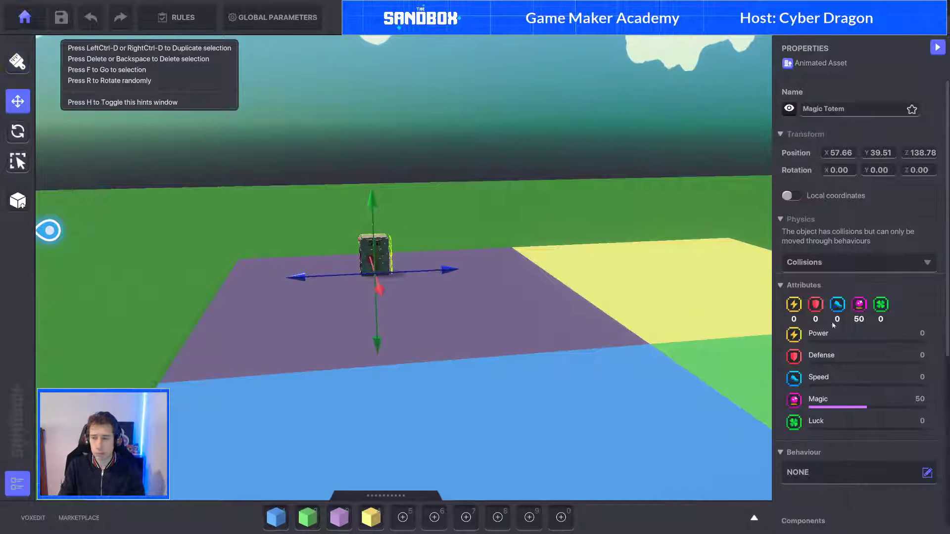
scroll(841, 324, "down", 5)
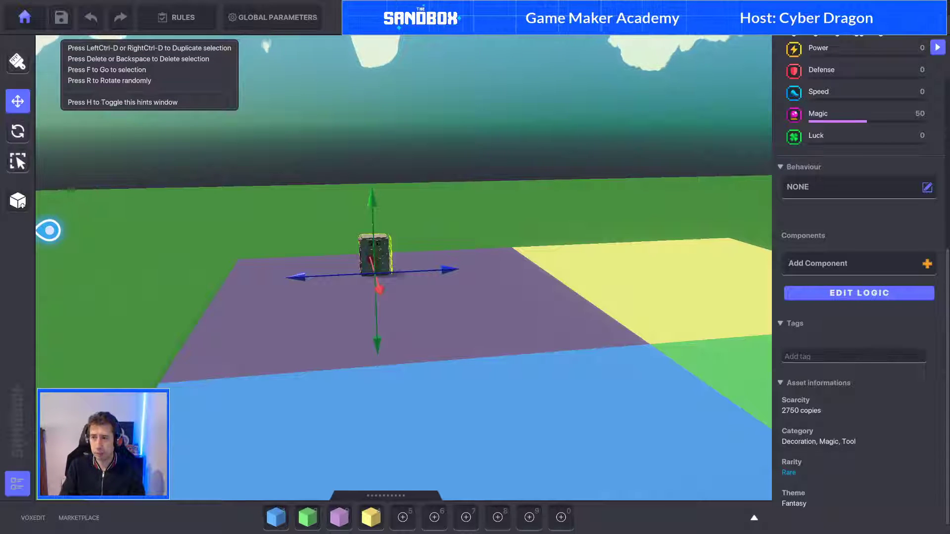
scroll(620, 131, "up", 3)
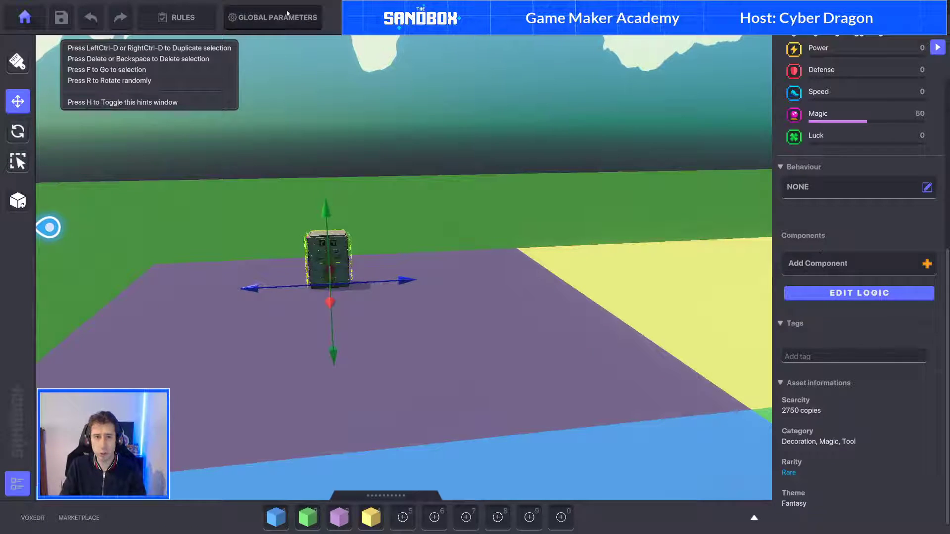
left_click(273, 17)
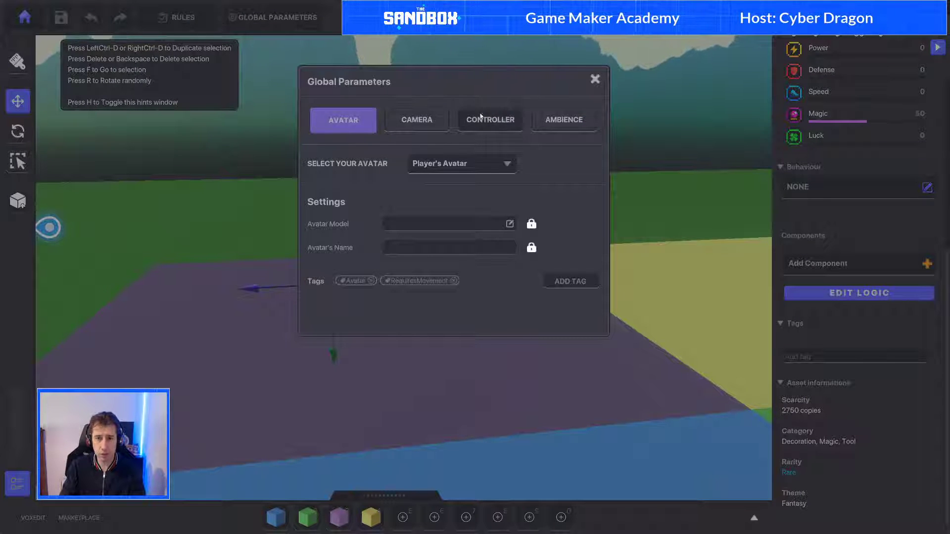
Step: Set the controller Health's message sent on death to Kill
left_click(465, 116)
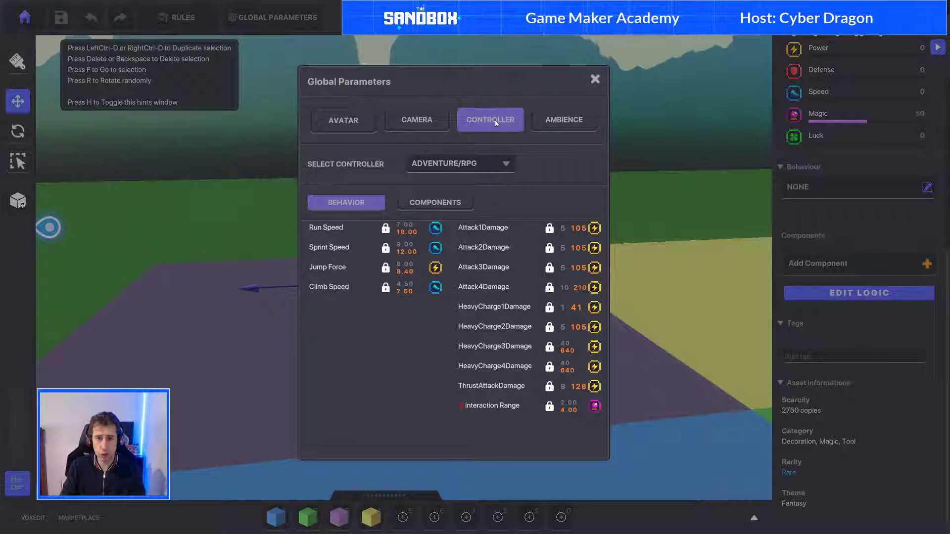
left_click(435, 205)
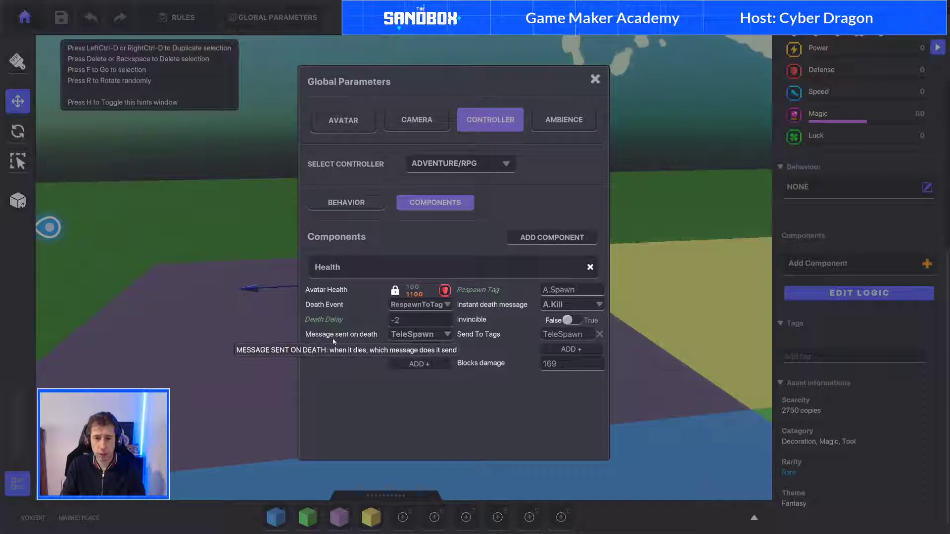
left_click(420, 334)
type("Kill")
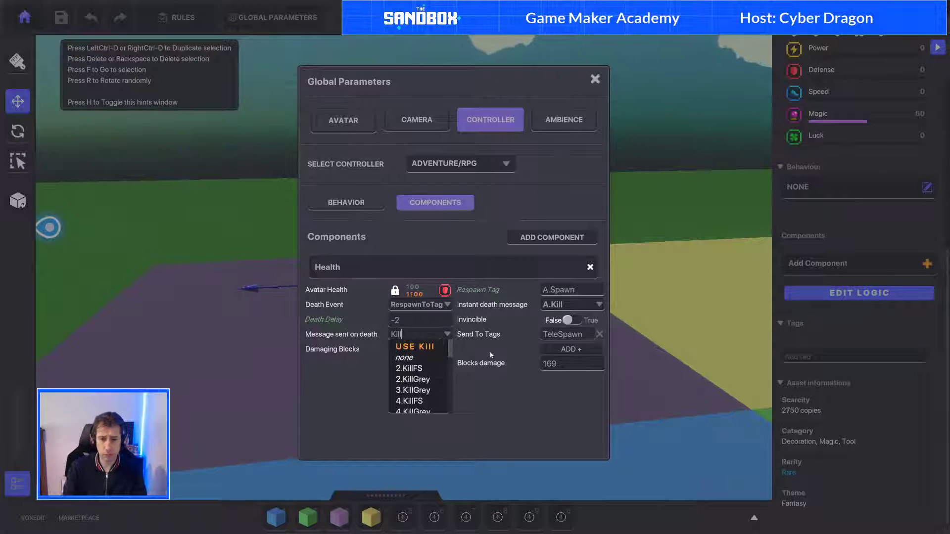
left_click(421, 346)
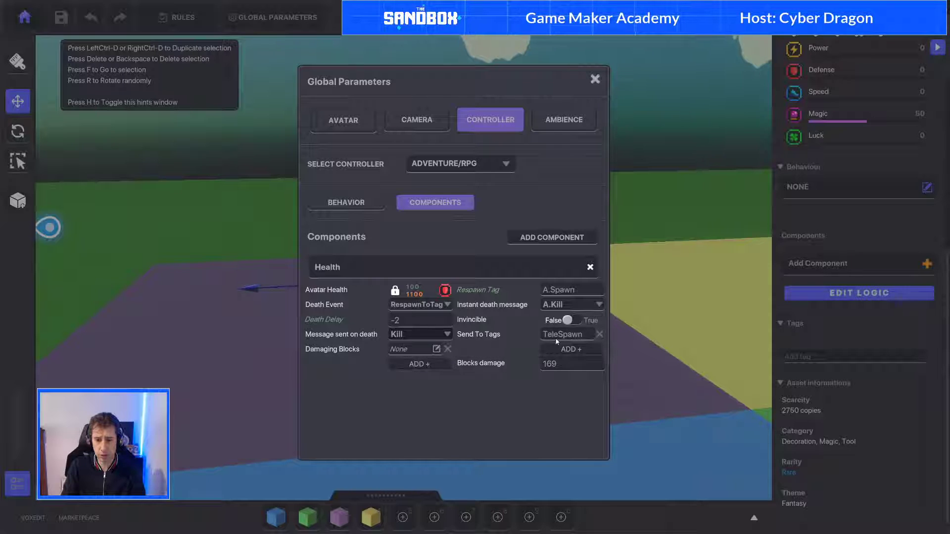
Step: Set the death message's Send To Tags to A.Spawn and close Global Parameters
left_click(570, 291)
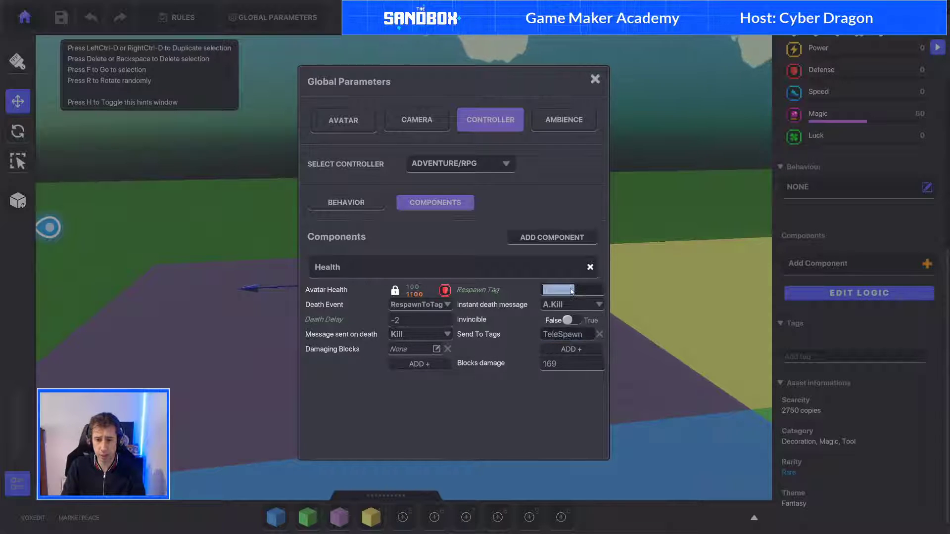
left_click(549, 333)
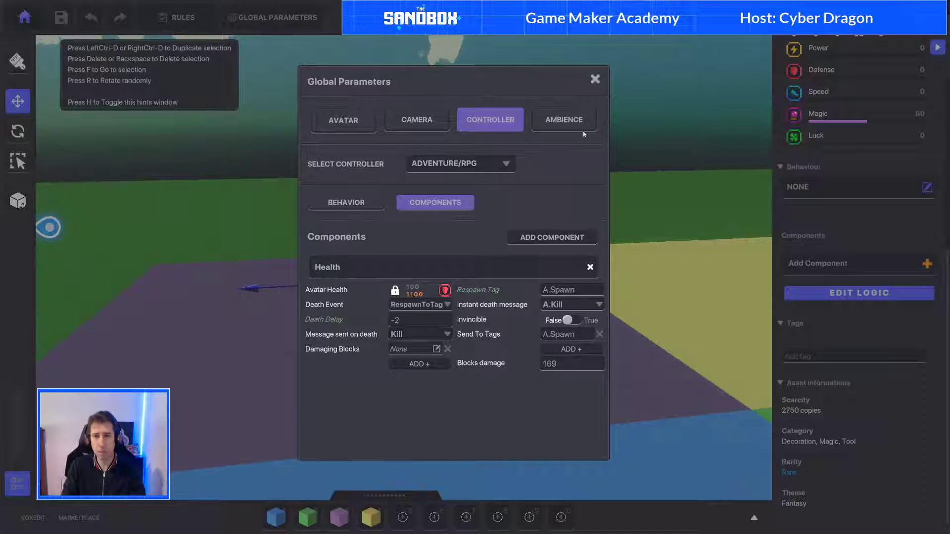
left_click(595, 78)
scroll(514, 234, "up", 5)
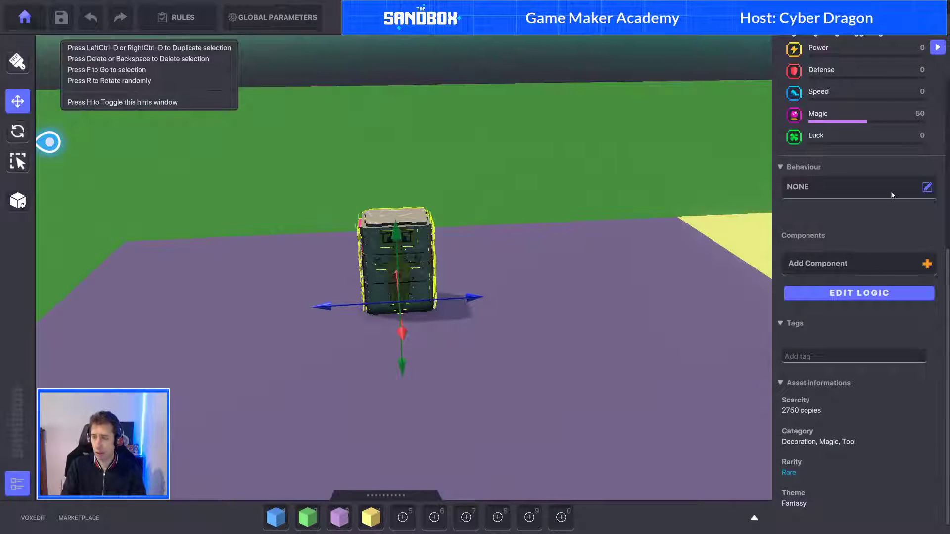
Step: Assign the Asset Spawner behaviour to the Magic Totem
left_click(871, 197)
scroll(694, 307, "down", 3)
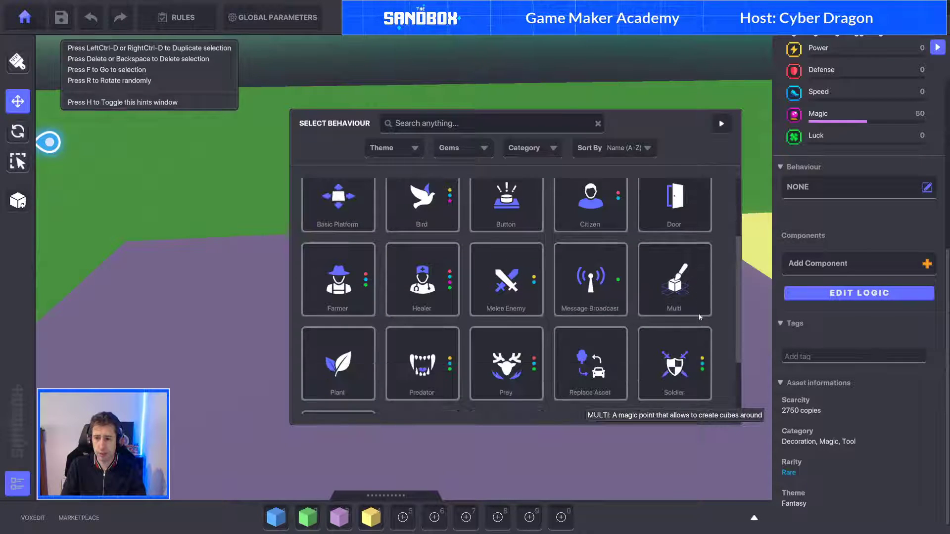
scroll(695, 306, "up", 3)
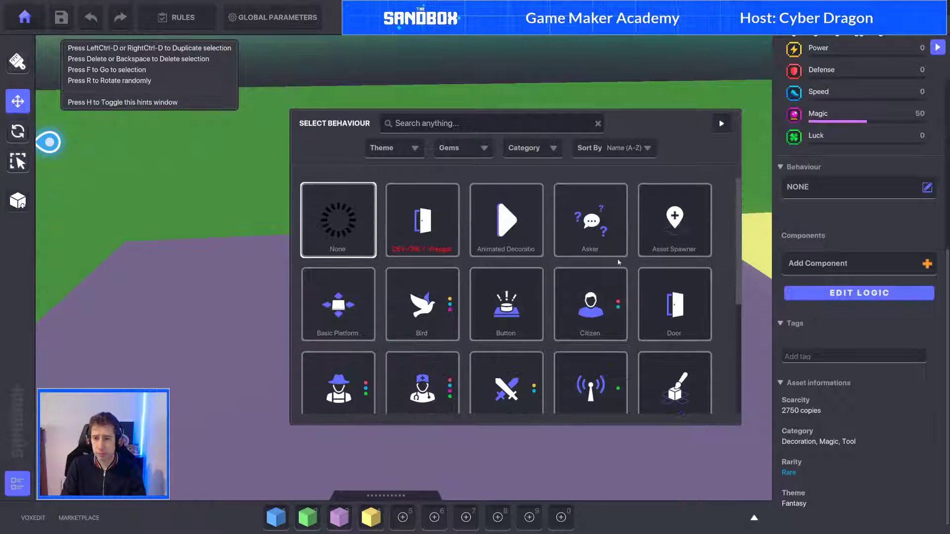
left_click(695, 228)
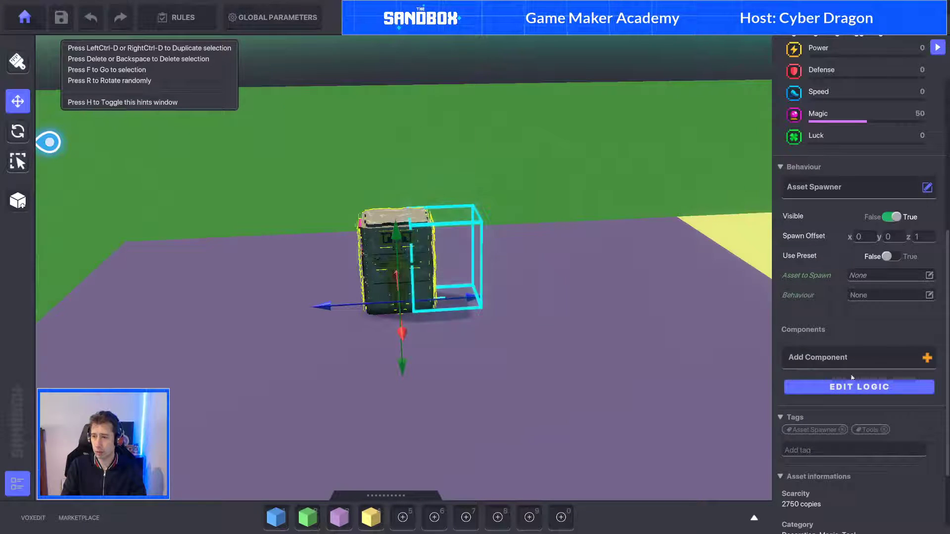
Step: In Edit Logic, set the spawn offset to x 1, y 0, z 0
left_click(859, 386)
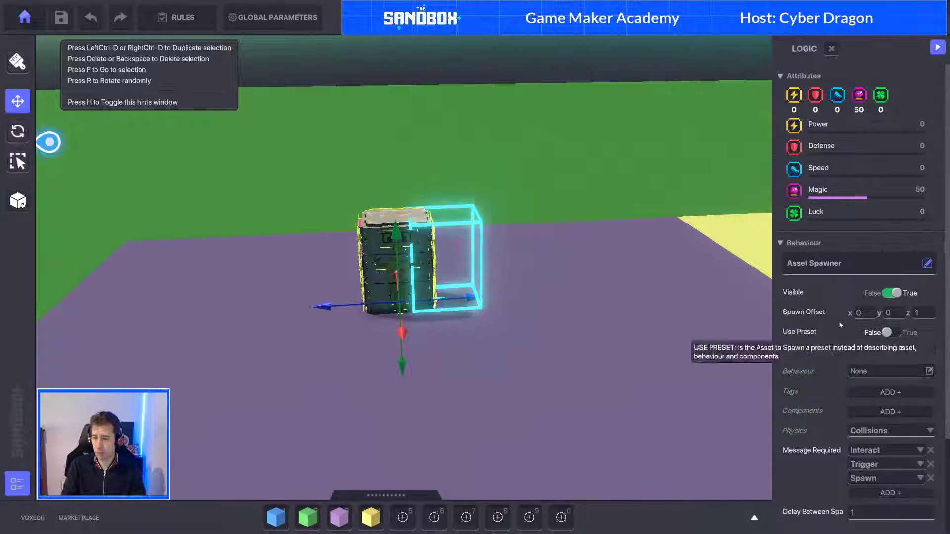
left_click(916, 313)
type("0")
left_click(860, 313)
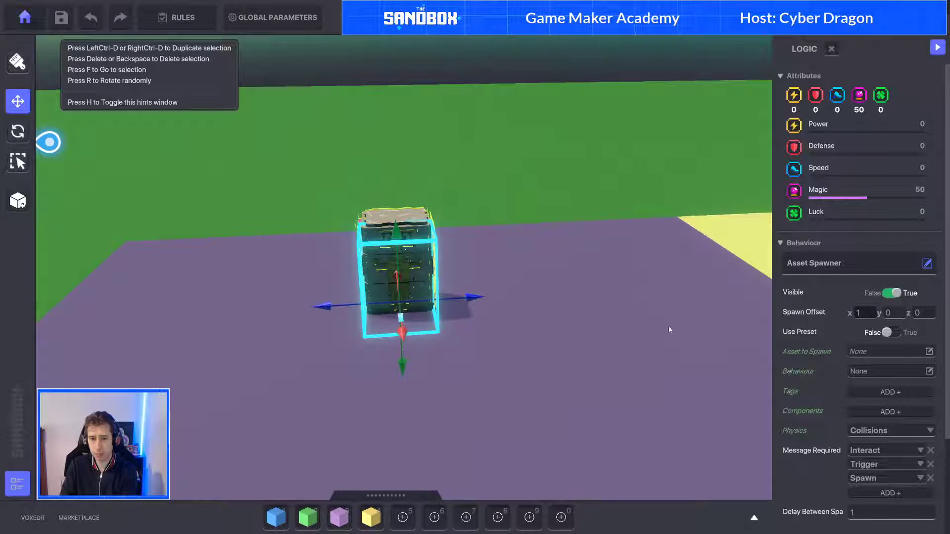
right_click_drag(595, 370, 556, 374)
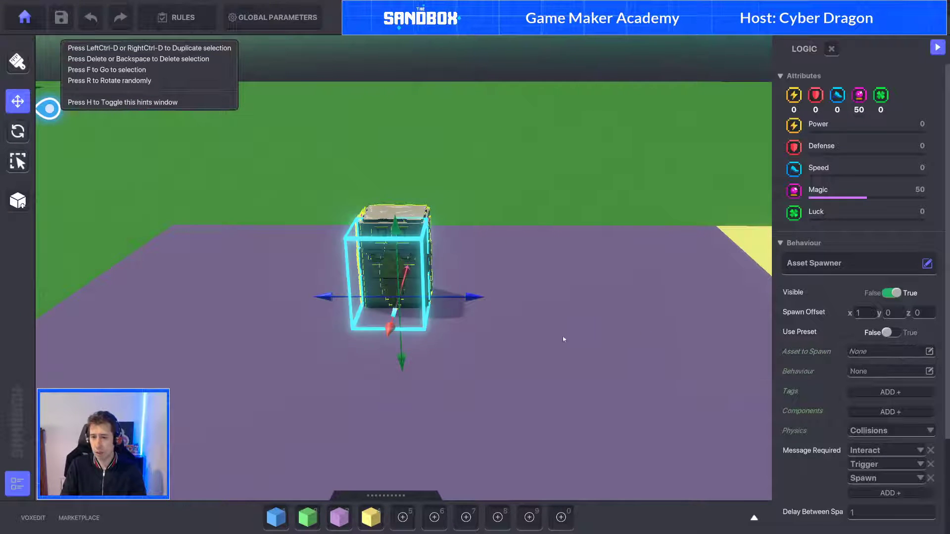
Step: Set the totem's Asset to Spawn to NumPad Switch via a 'pad' search
right_click_drag(549, 334, 568, 336)
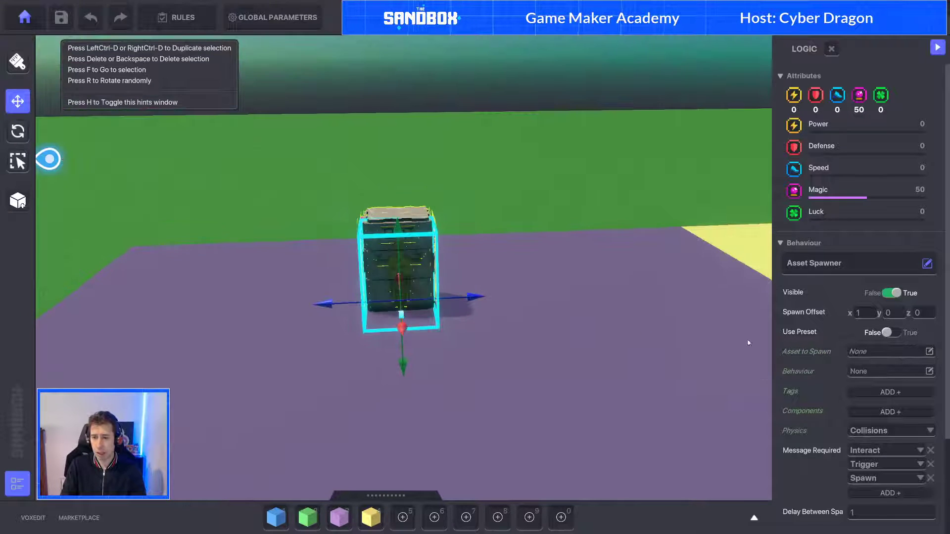
left_click(862, 354)
type("pad")
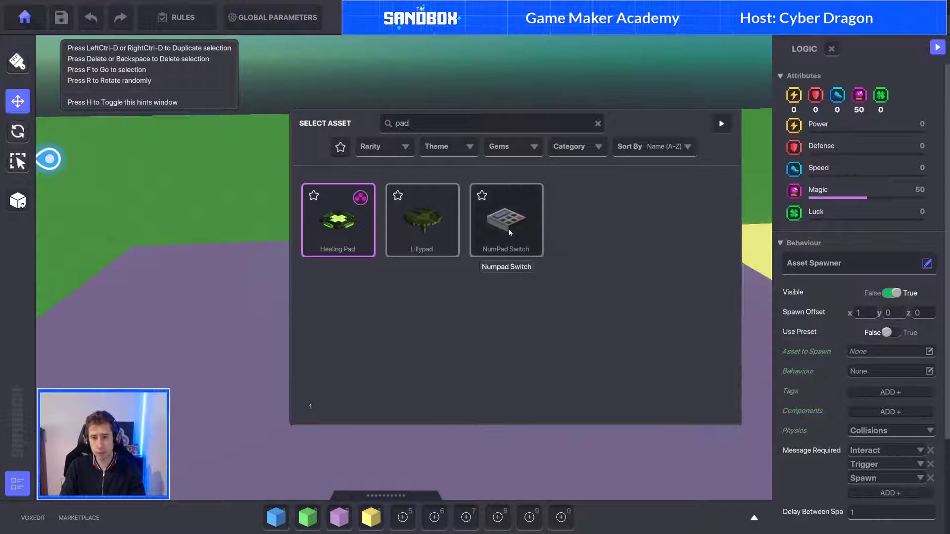
left_click(508, 229)
right_click_drag(515, 319, 563, 338)
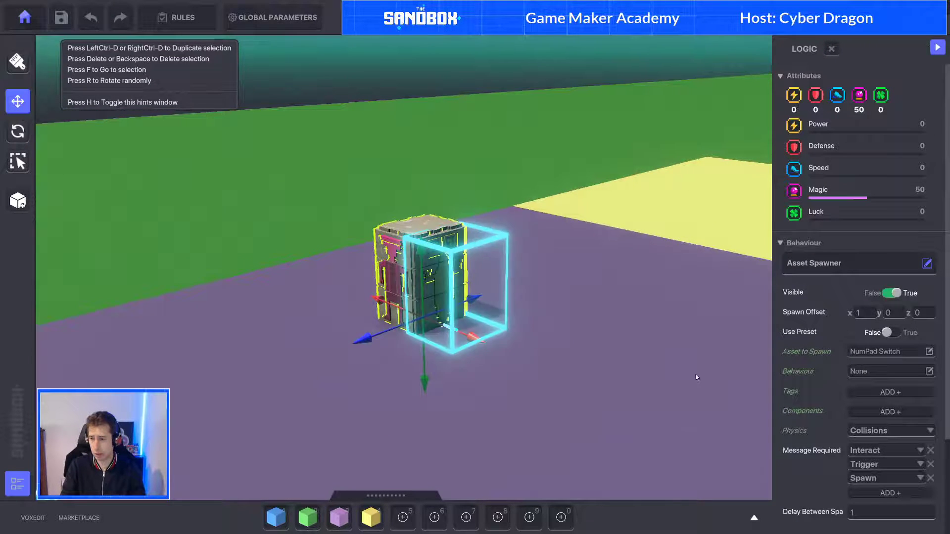
right_click_drag(703, 382, 602, 372)
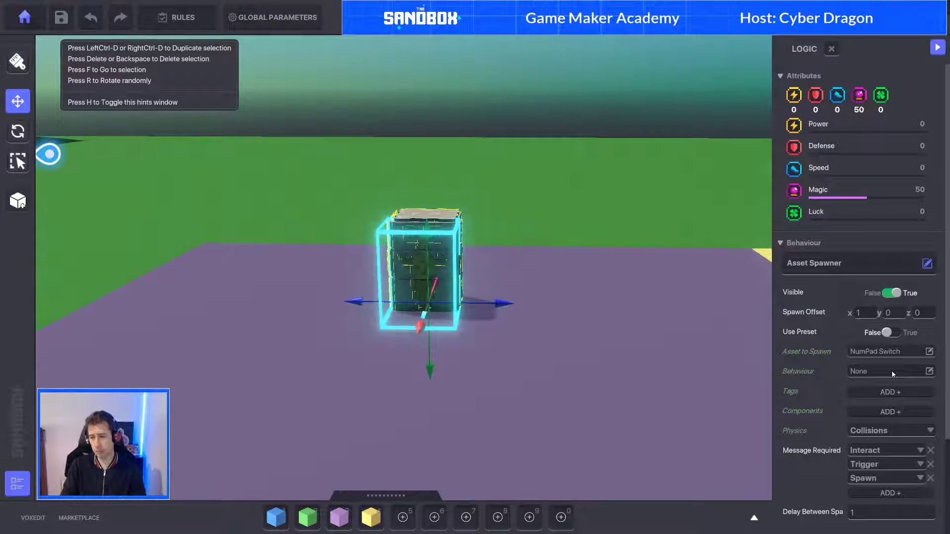
Step: Give the spawned NumPad Switch the Message Broadcaster behaviour
left_click(893, 371)
scroll(632, 332, "down", 3)
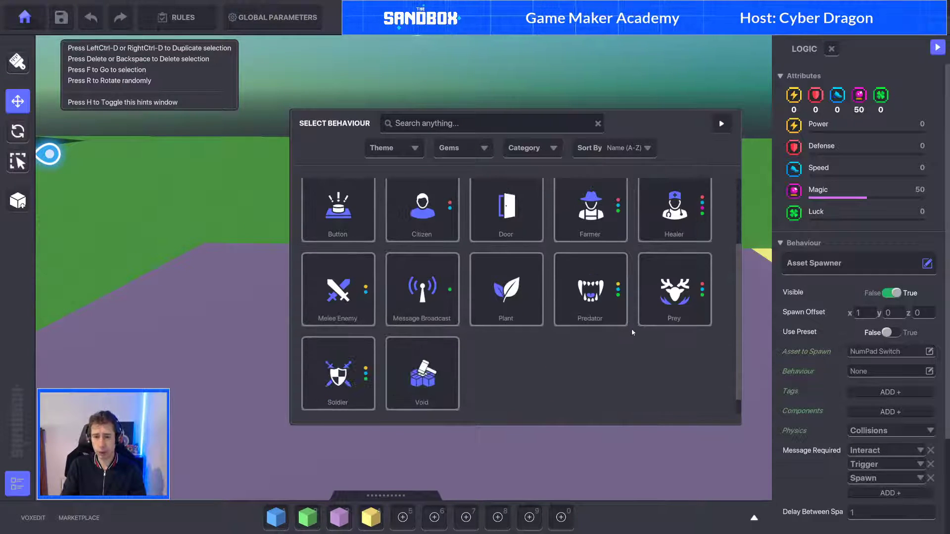
left_click(423, 302)
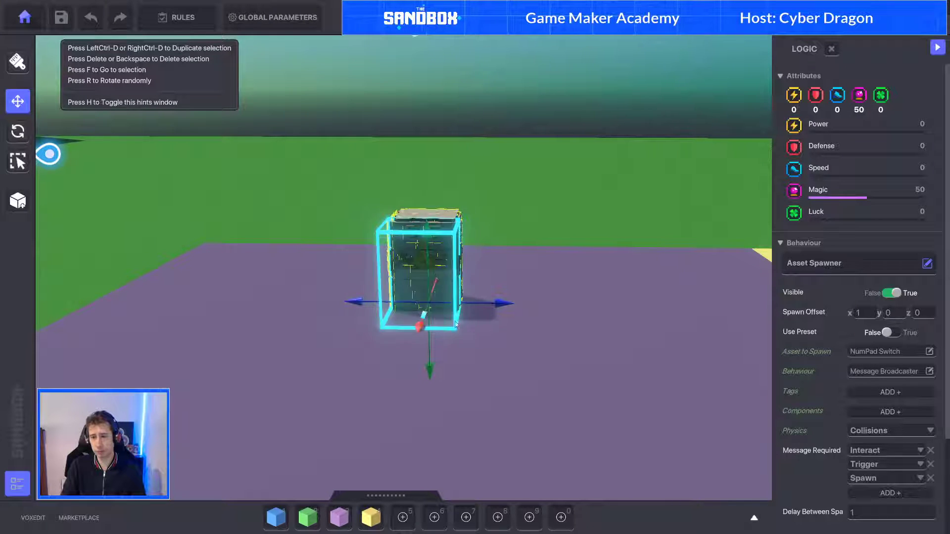
Step: Search the asset catalog for 'pad'
left_click(434, 495)
left_click(200, 273)
type("pad")
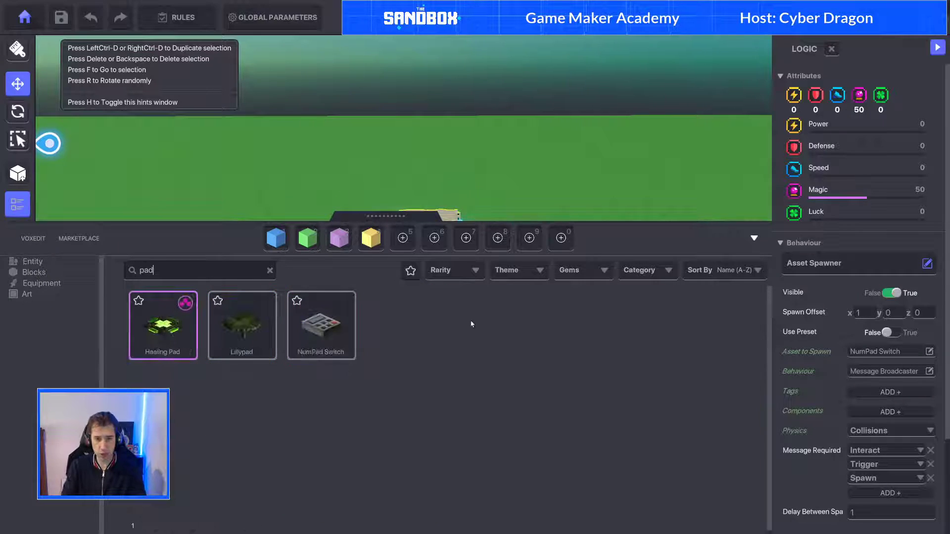
Step: Place a NumPad Switch on the purple floor left of the totem, then reselect the totem
left_click(321, 325)
left_click(754, 237)
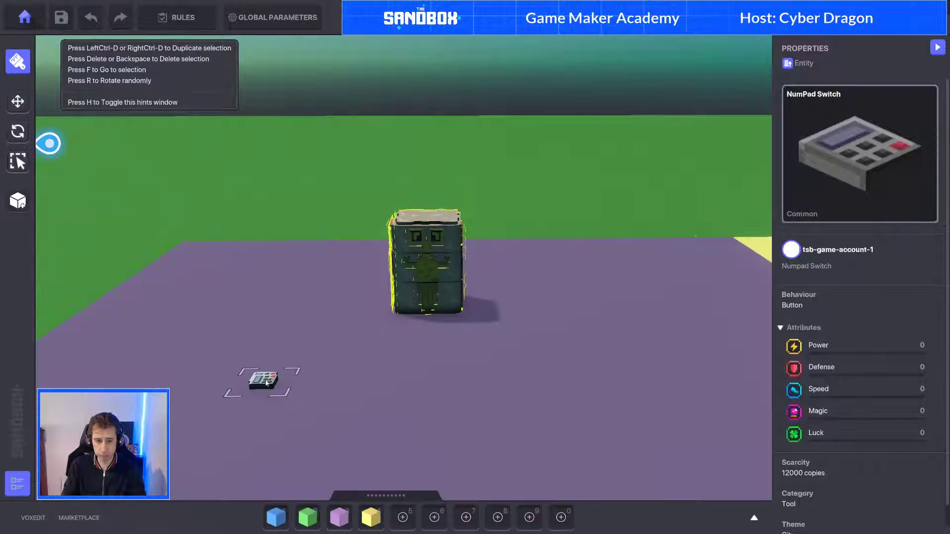
left_click(425, 262)
scroll(897, 382, "down", 5)
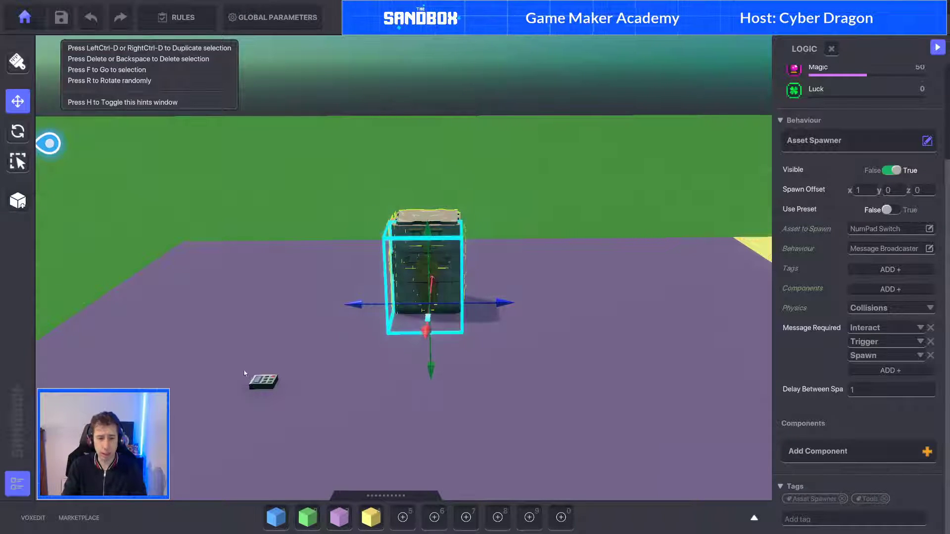
Step: Replace the placed NumPad Switch's Button behaviour with Message Broadcaster
left_click(261, 382)
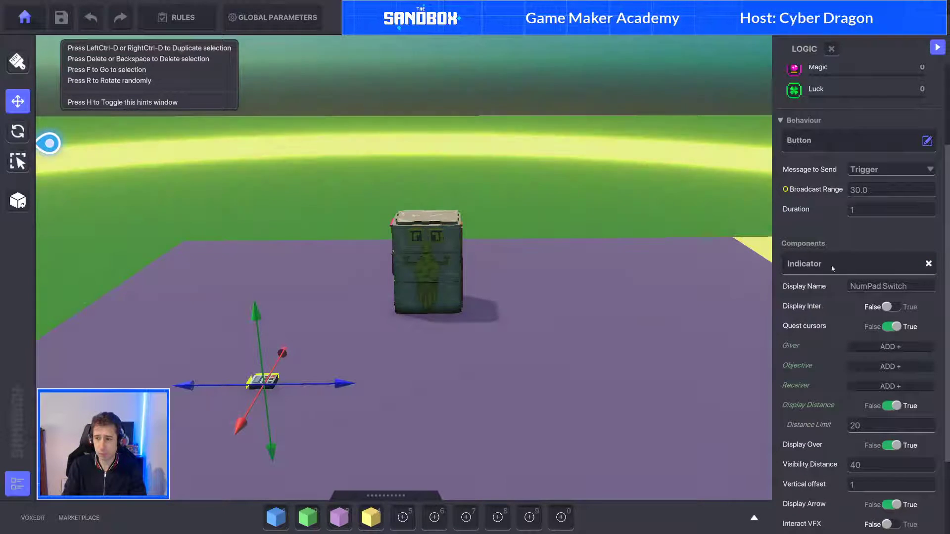
left_click(819, 266)
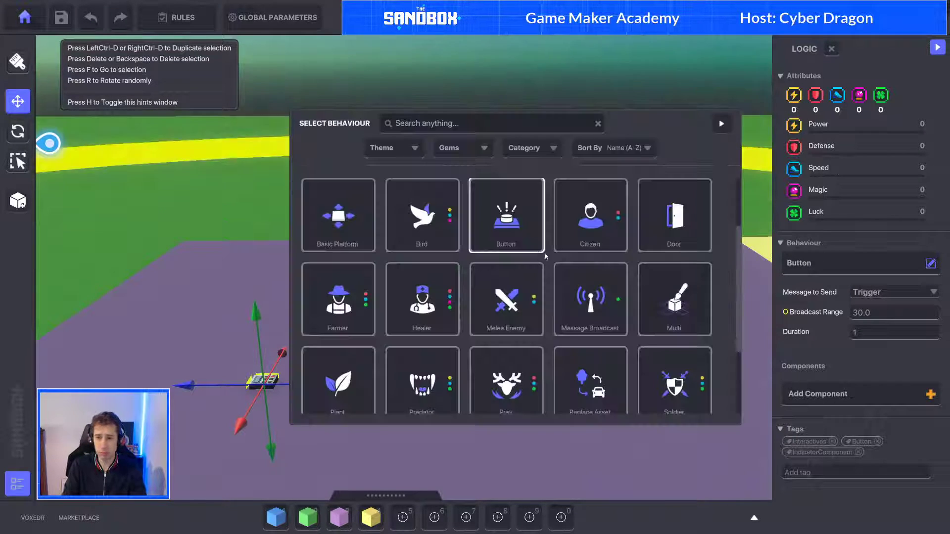
scroll(595, 285, "down", 1)
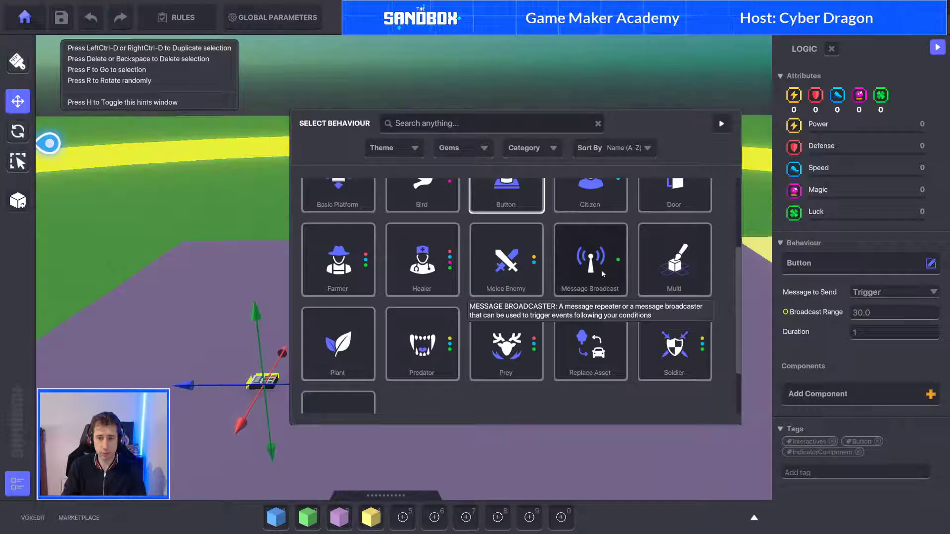
left_click(602, 272)
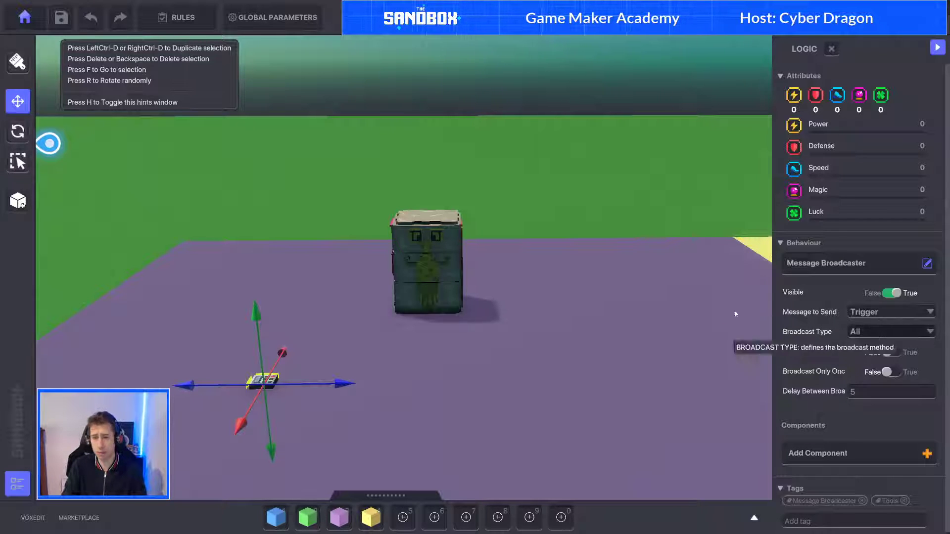
left_click(310, 21)
Step: Change the Adventure/RPG controller Health's instant death message from A.Kill to Trigger and close Global Parameters
left_click(489, 124)
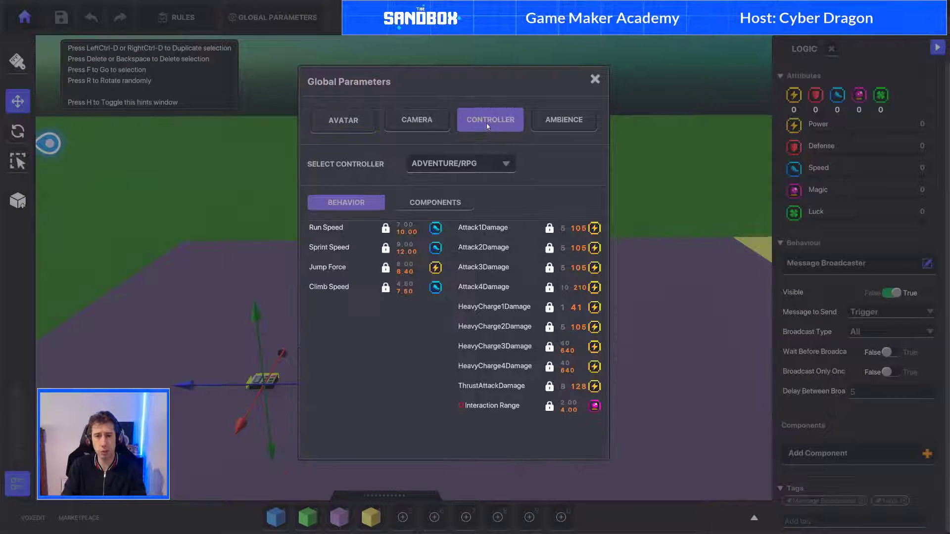
left_click(446, 208)
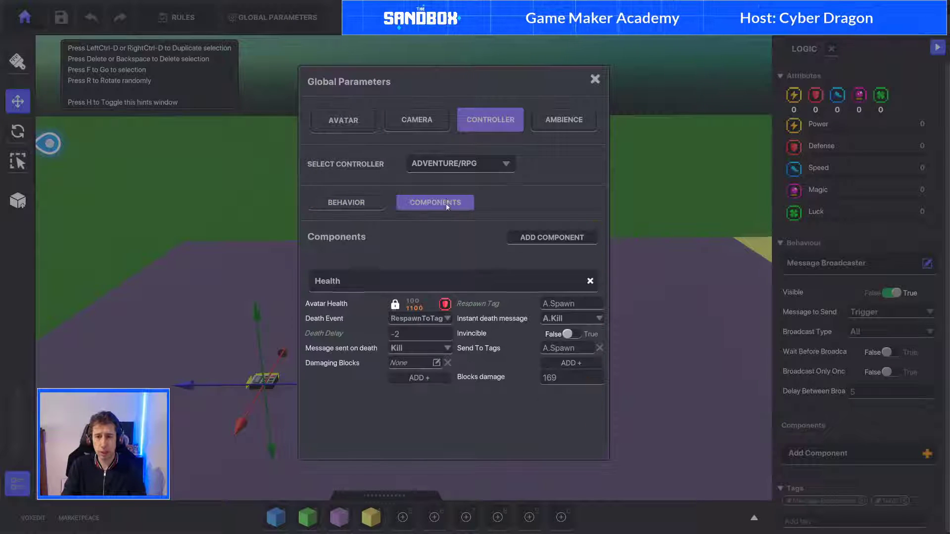
mouse_move(483, 308)
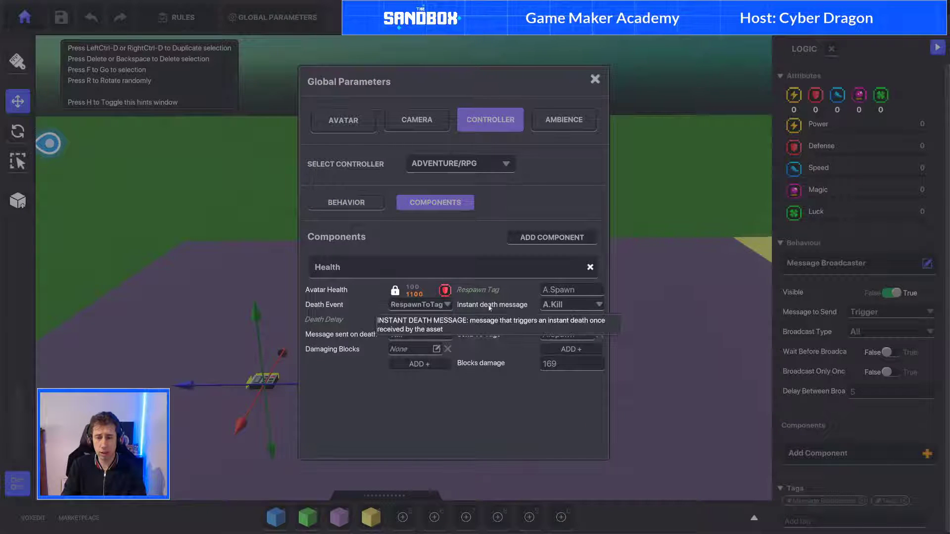
left_click(563, 303)
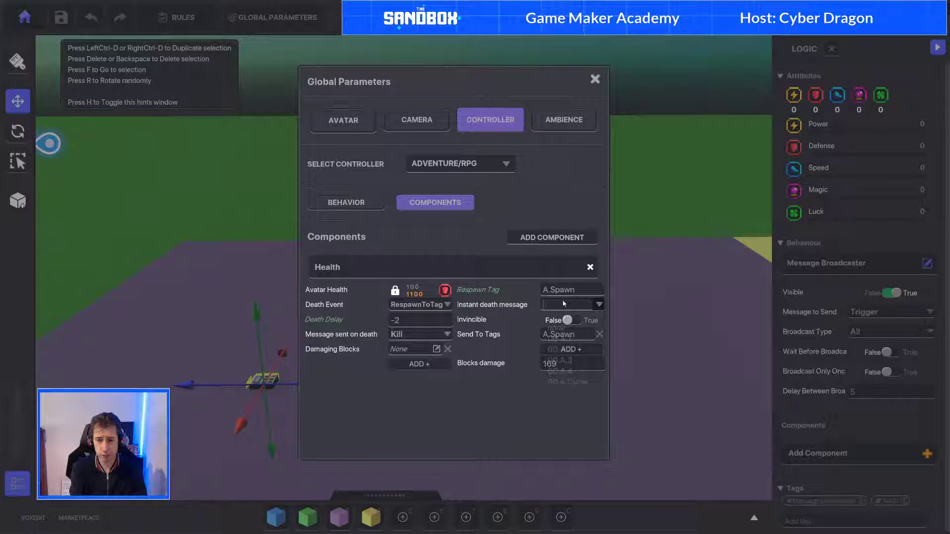
type("Trigger")
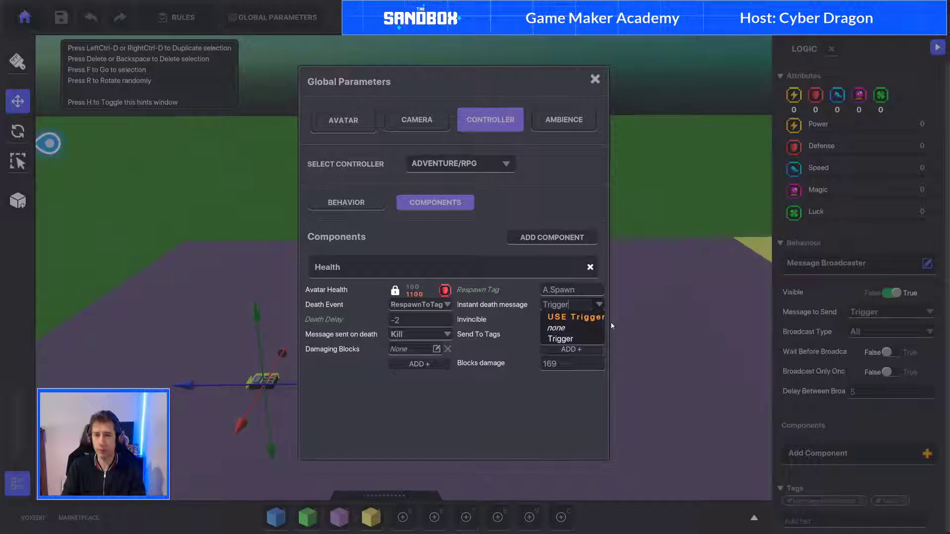
key("Return")
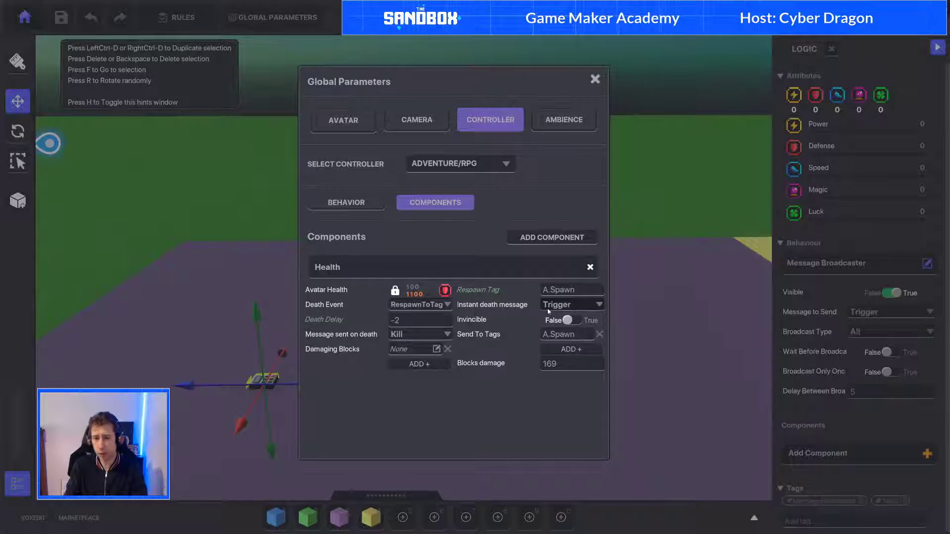
left_click(595, 80)
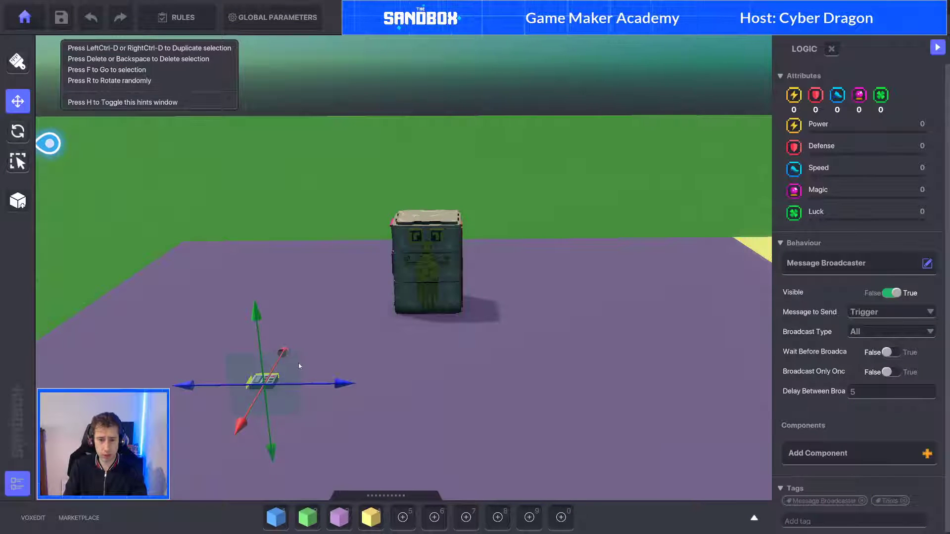
Step: Reset the NumPad Switch's behaviour to None, then select the Magic Totem to show its Asset Spawner
left_click(896, 274)
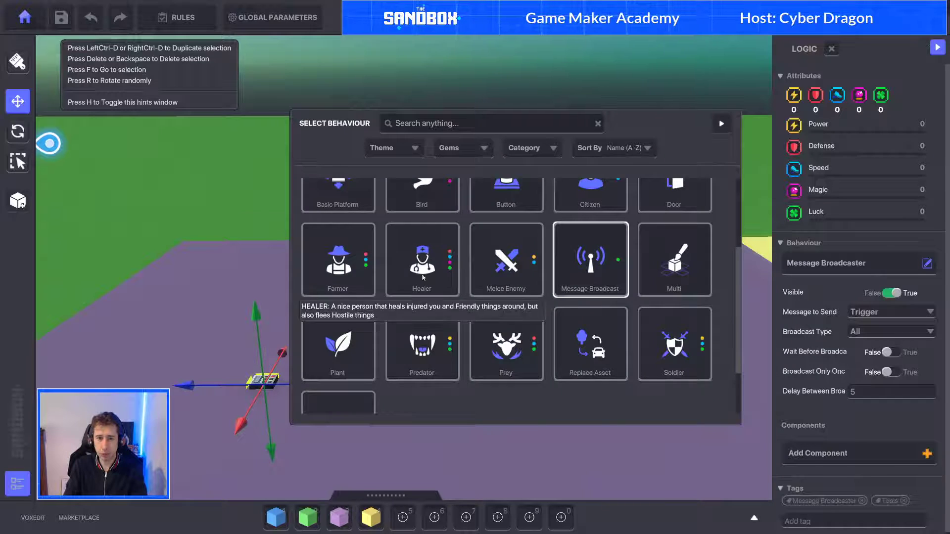
scroll(358, 219, "up", 2)
left_click(356, 219)
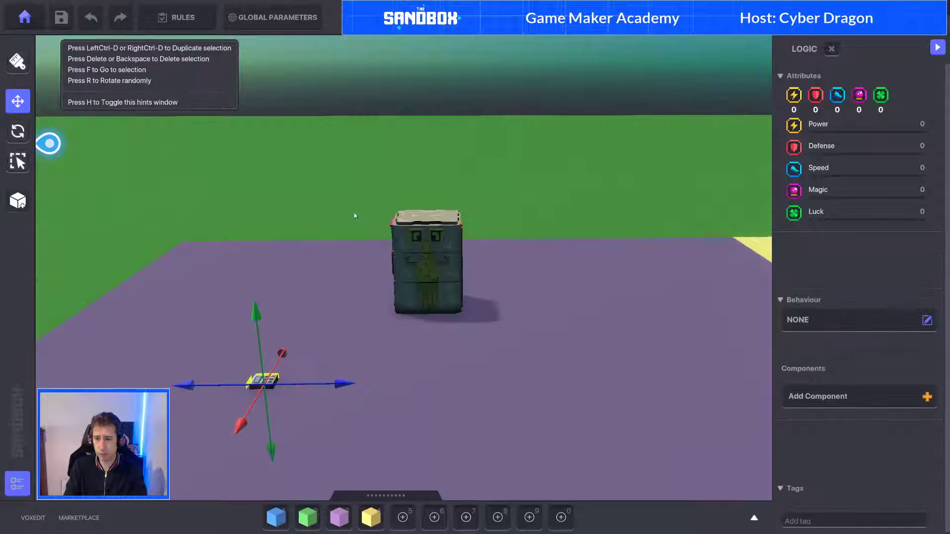
left_click(438, 257)
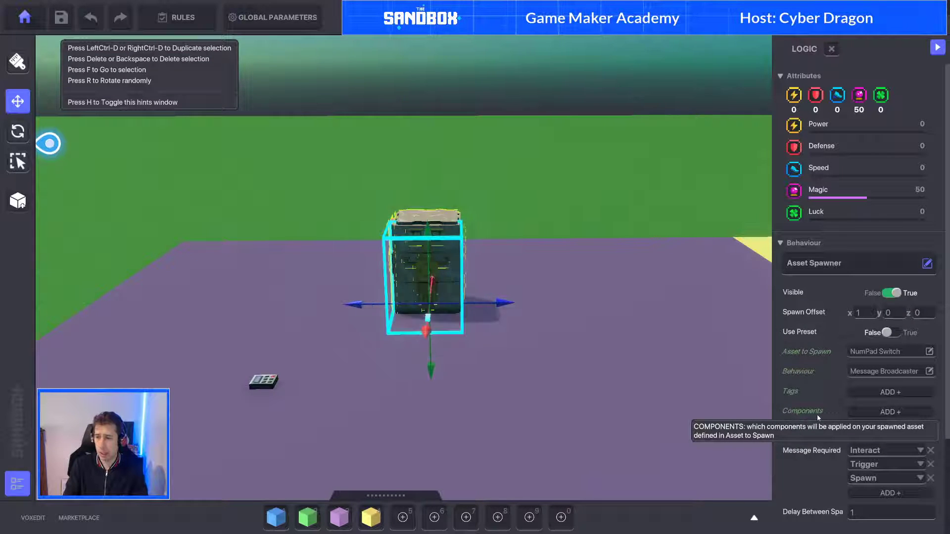
Step: Give the totem's spawned switch a Health component and drop its Interact and Trigger message requirements
left_click(871, 413)
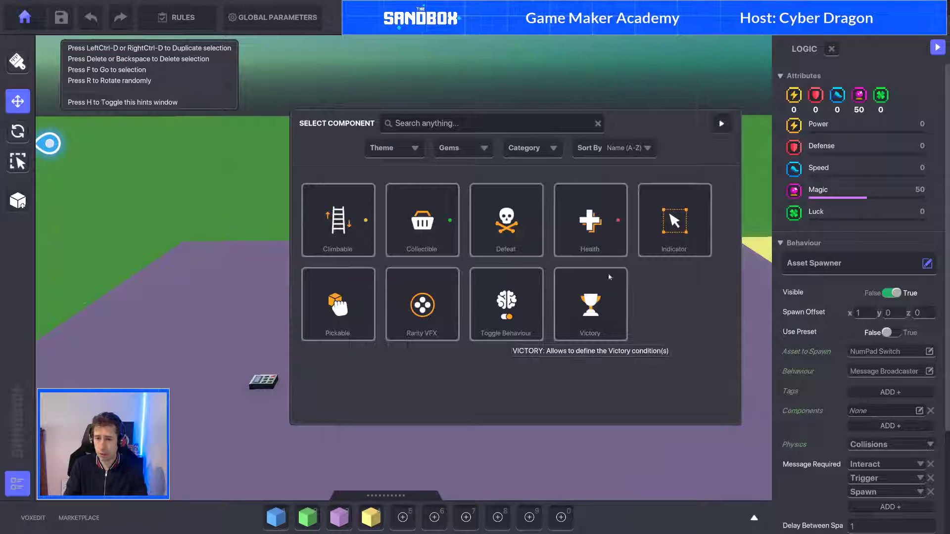
left_click(603, 240)
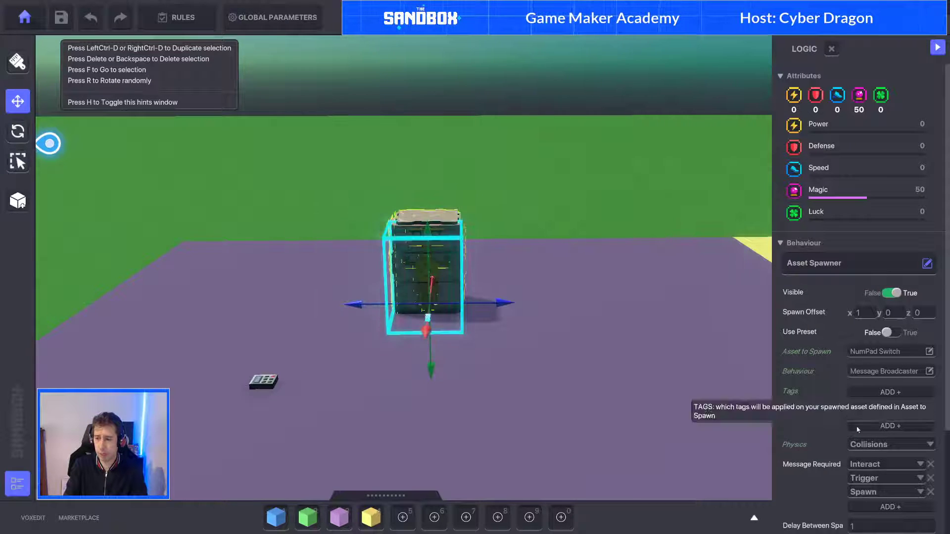
left_click(931, 465)
left_click(931, 465)
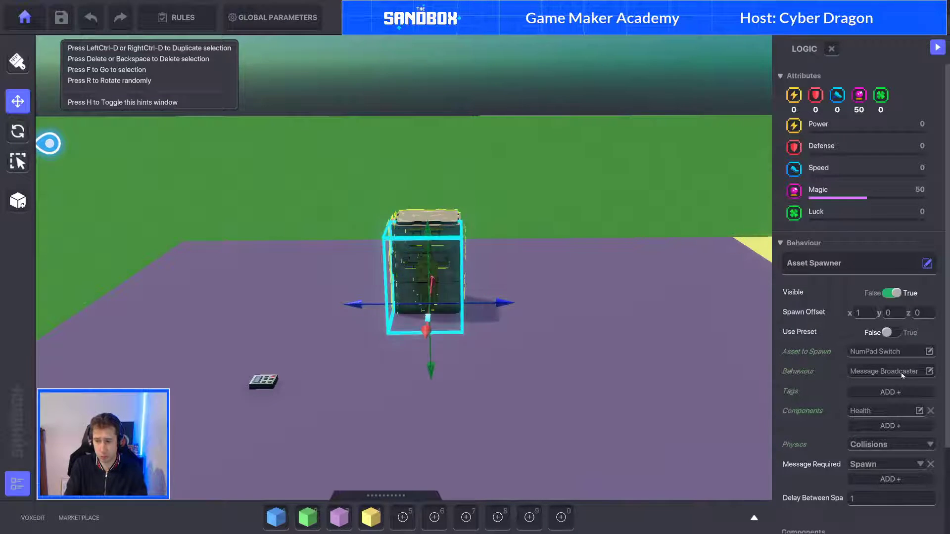
Step: Add a Health component to the NumPad Switch placed in the scene
left_click(263, 383)
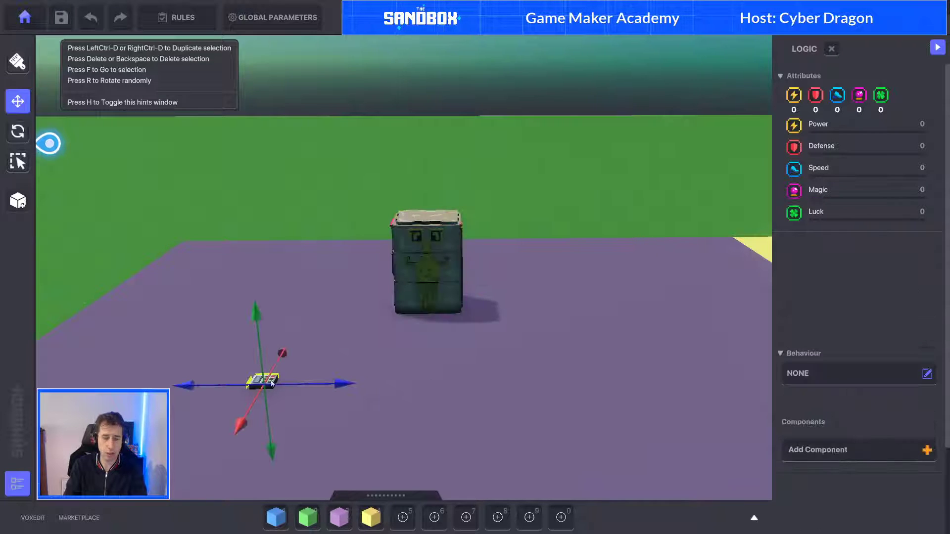
left_click(875, 450)
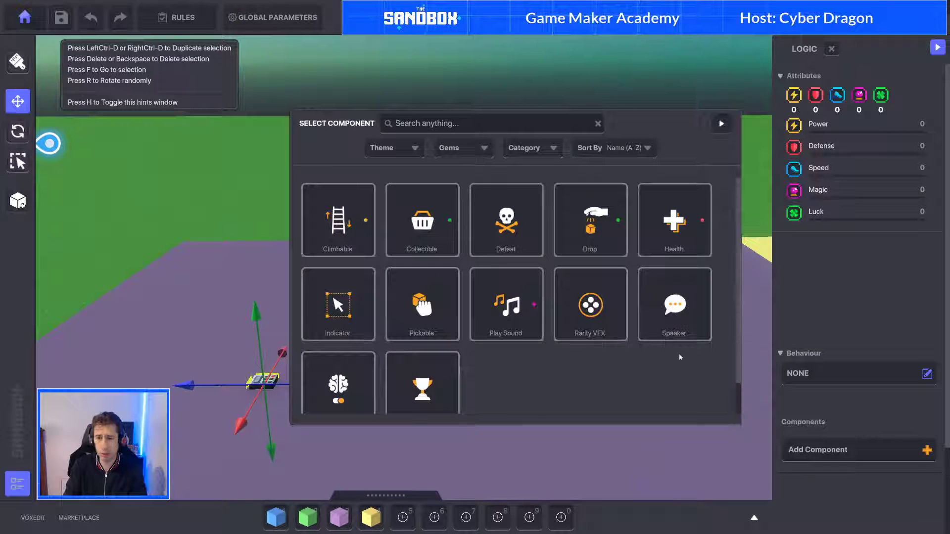
left_click(681, 247)
scroll(824, 351, "down", 4)
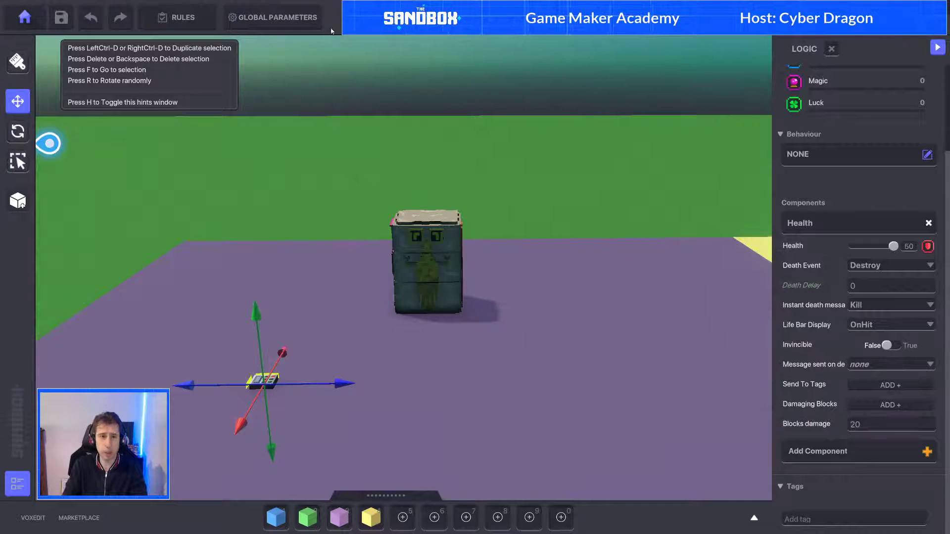
Step: Review the controller's Health settings in Global Parameters, then select the NumPad Switch to view its properties
left_click(272, 17)
left_click(489, 120)
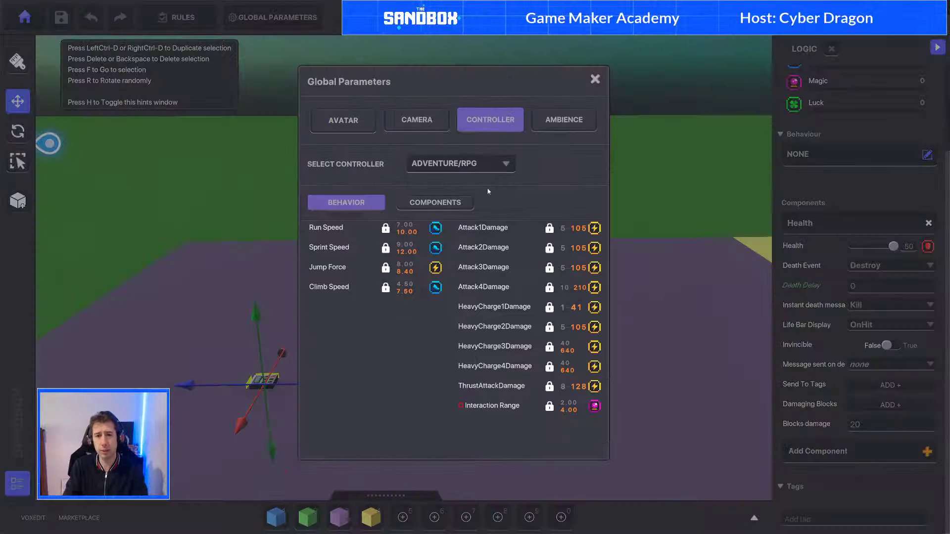
left_click(438, 203)
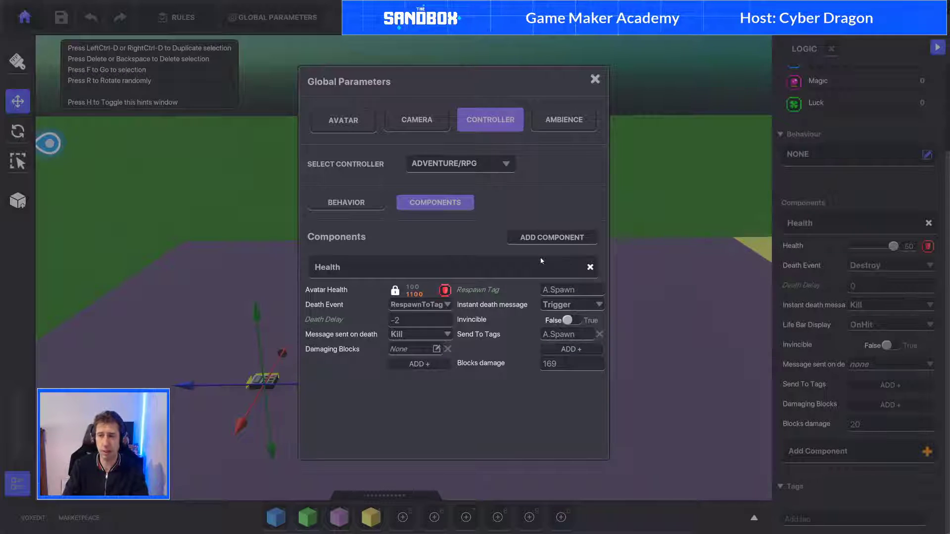
left_click(595, 79)
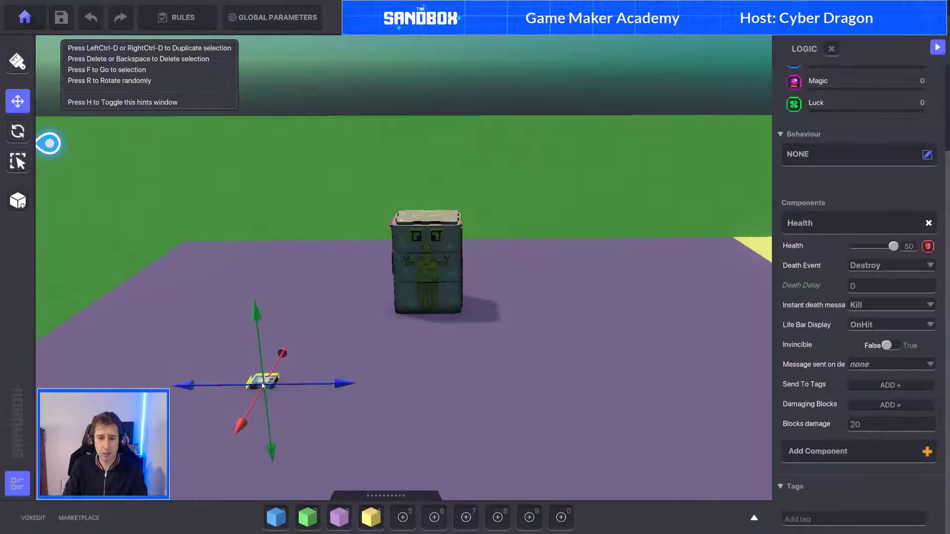
left_click(265, 385)
left_click(266, 386)
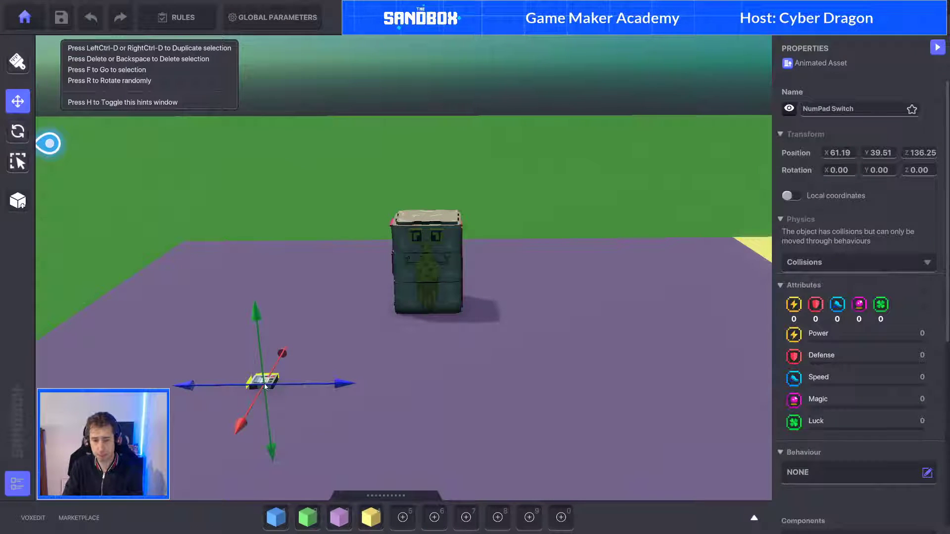